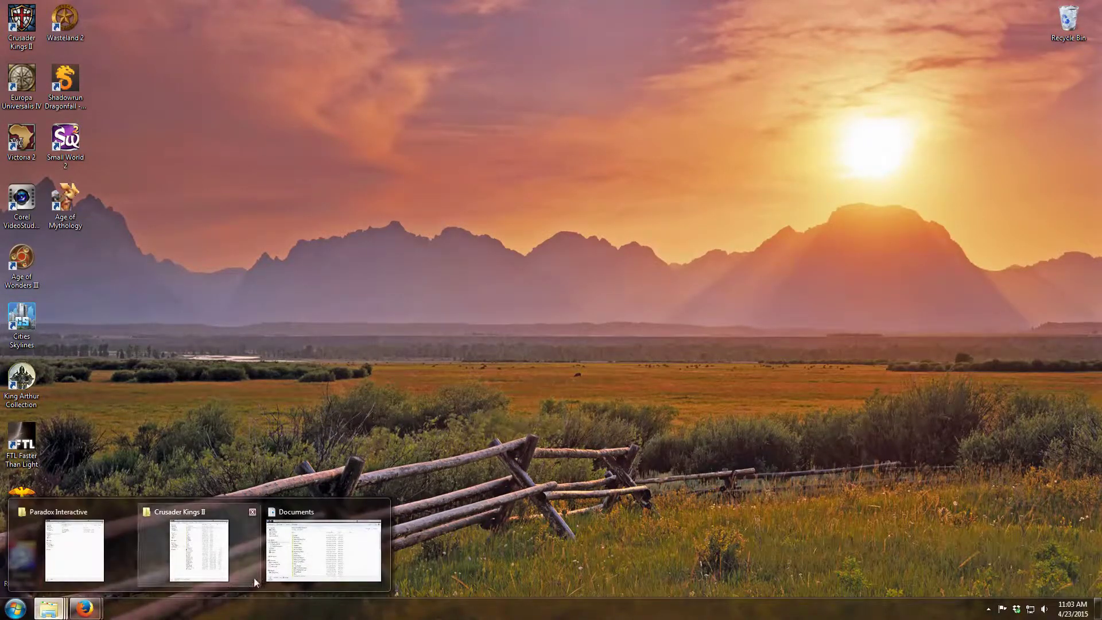
- Open defines.lua from the common folder of the Crusader Kings II installation on the 240 SSD (E:) drive
mouse_move(49, 607)
left_click(196, 551)
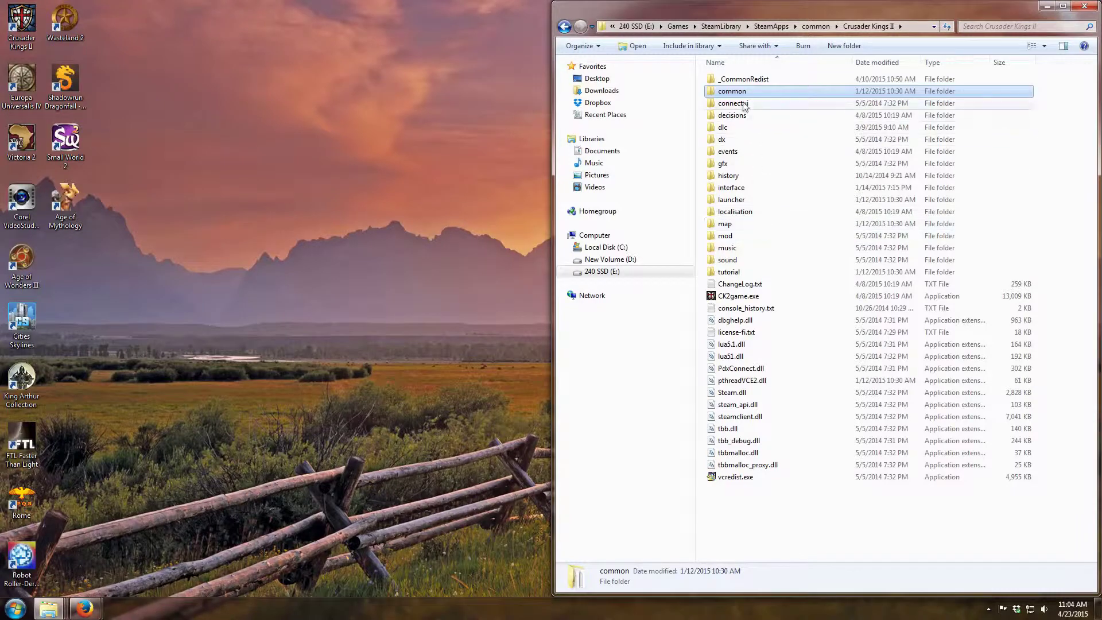
type("dlc")
double_click(735, 92)
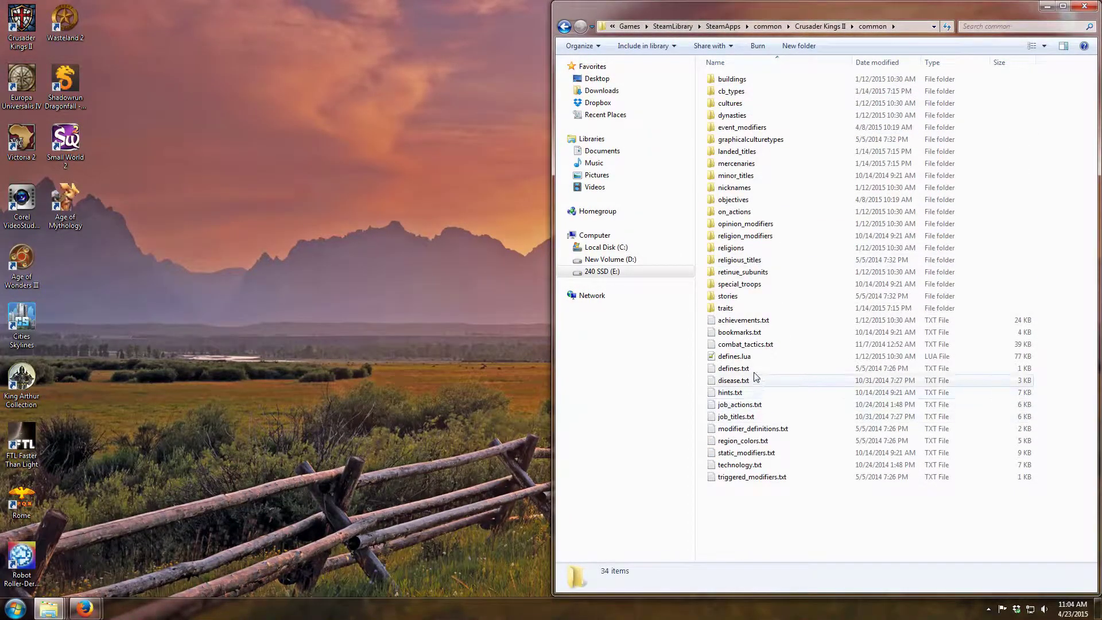
left_click(746, 356)
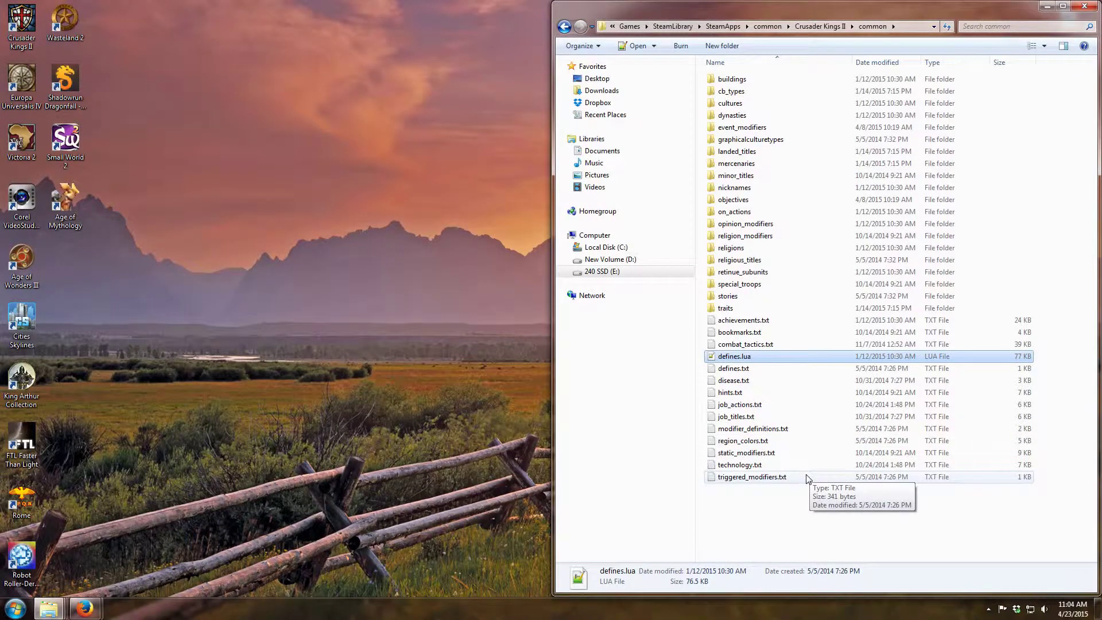
left_click(792, 509)
double_click(760, 362)
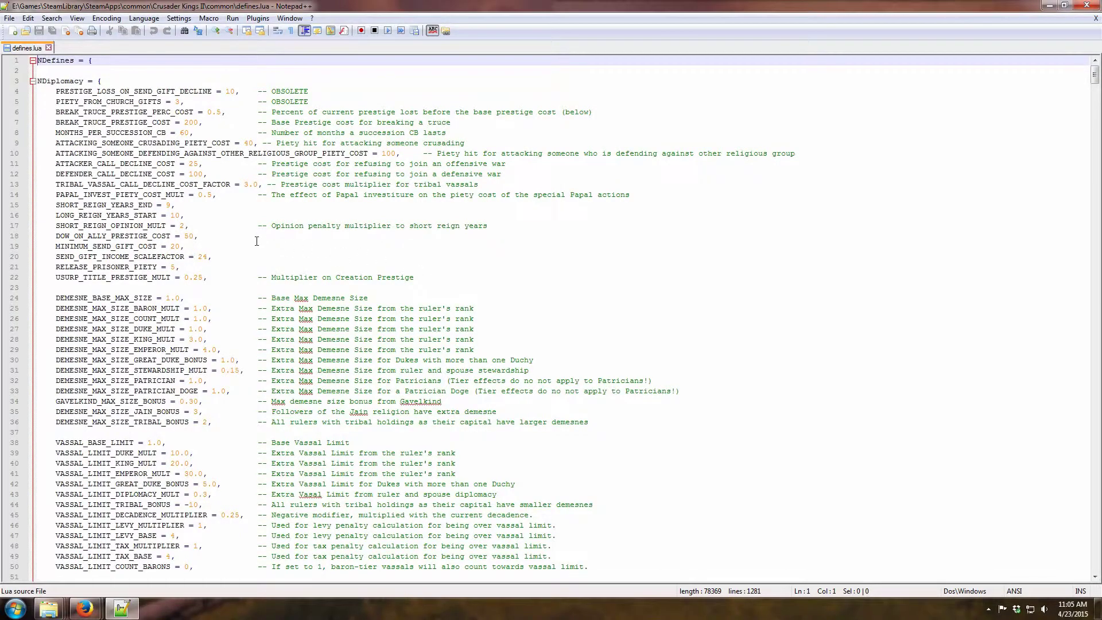
- Look over the diplomacy, demesne size and vassal limit settings in the original defines.lua, and close the editor
scroll(243, 370, "down", 5)
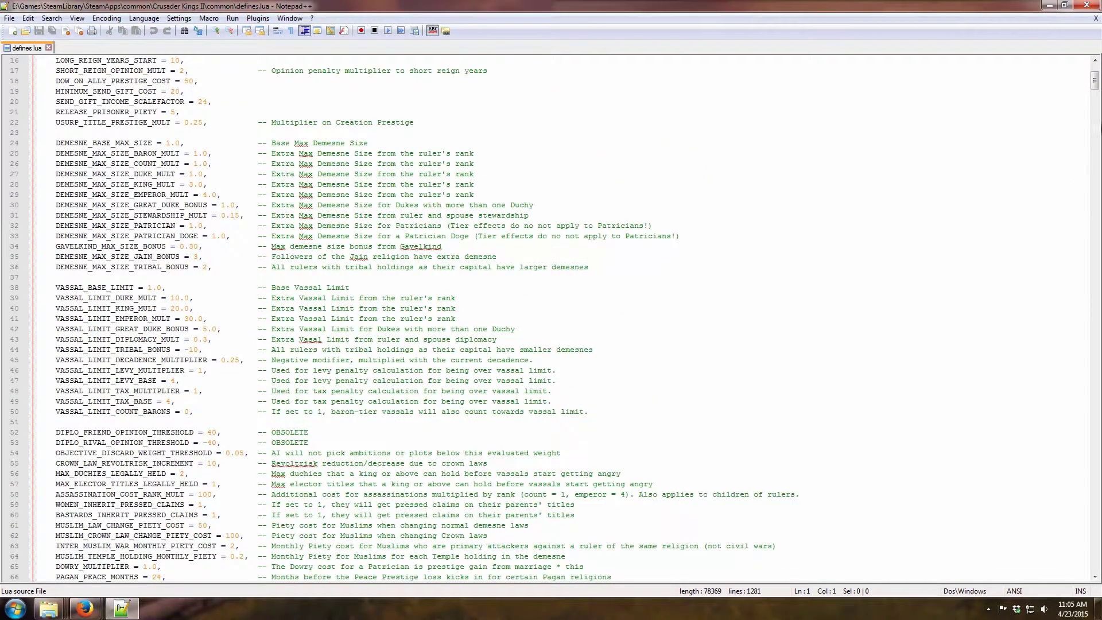
mouse_move(1094, 82)
left_mouse_down()
mouse_move(1094, 442)
mouse_move(1097, 72)
left_mouse_up()
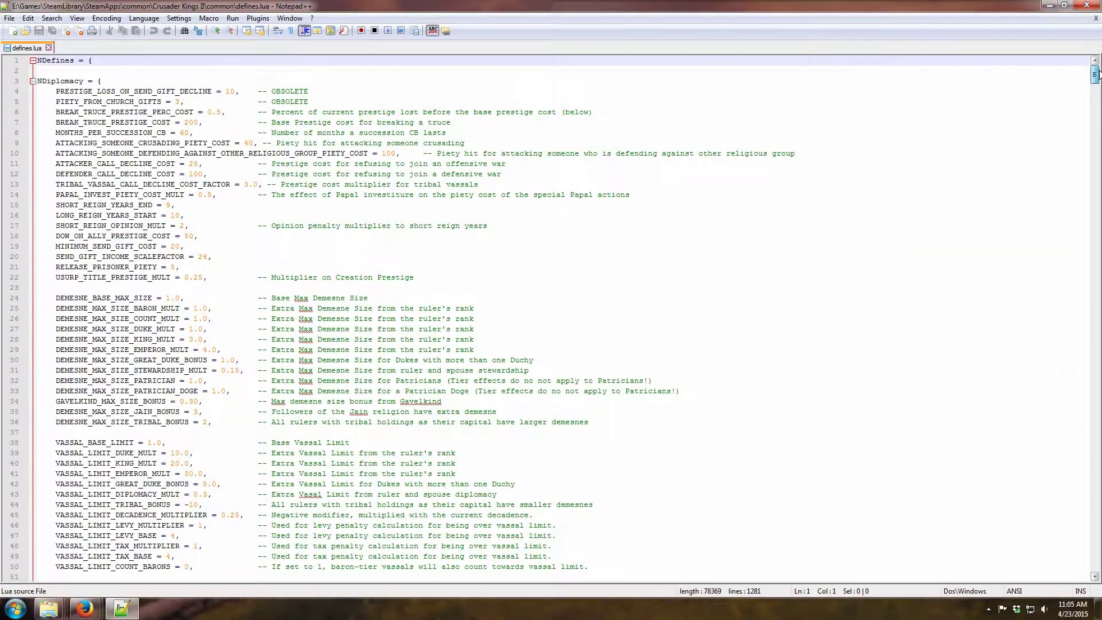
left_click(336, 348)
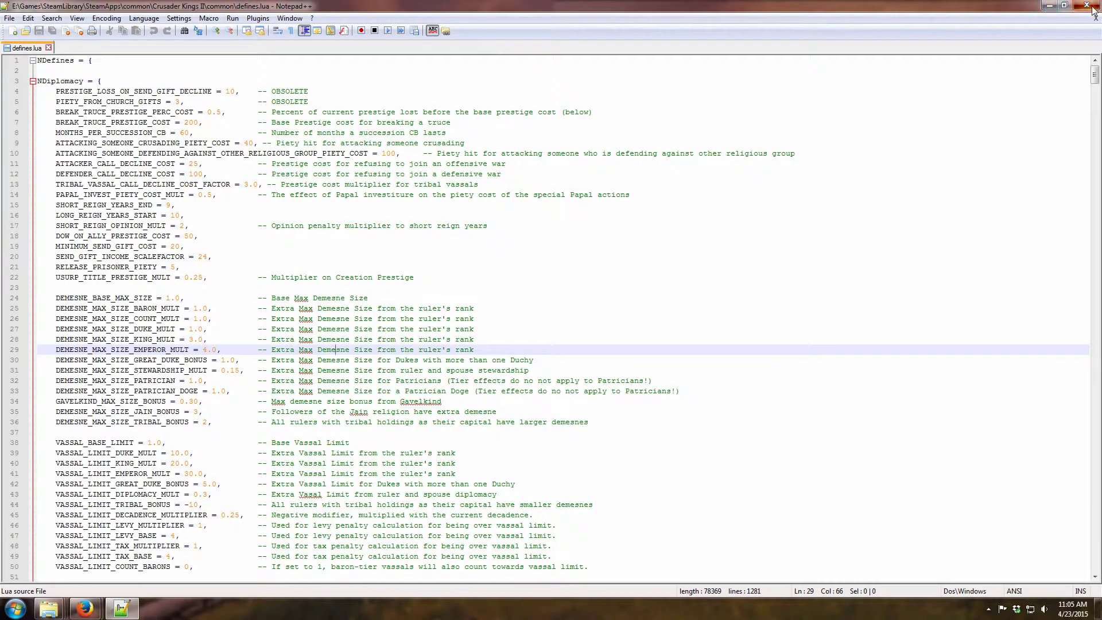
left_click(1047, 8)
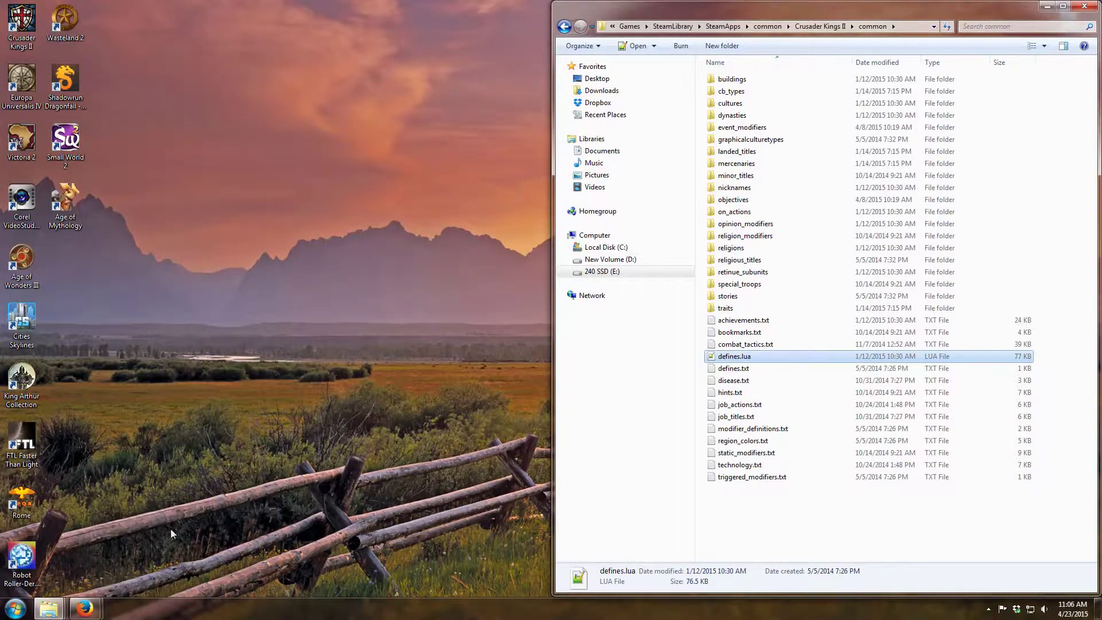
- Bring up the Paradox Interactive folder from the Documents library and open its Crusader Kings II folder
mouse_move(49, 607)
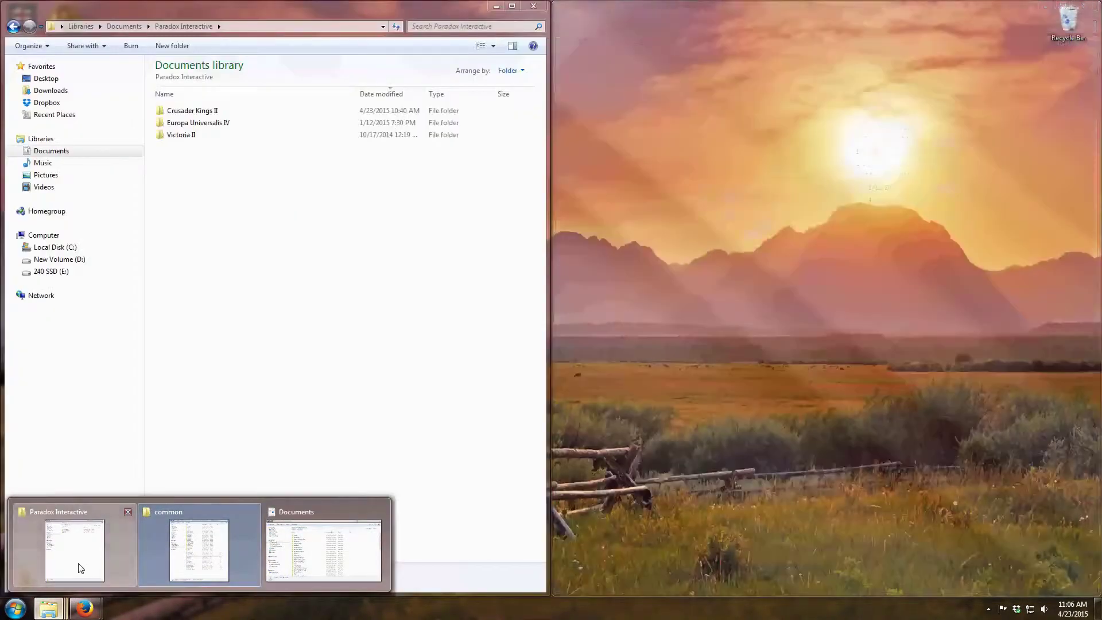
left_click(80, 568)
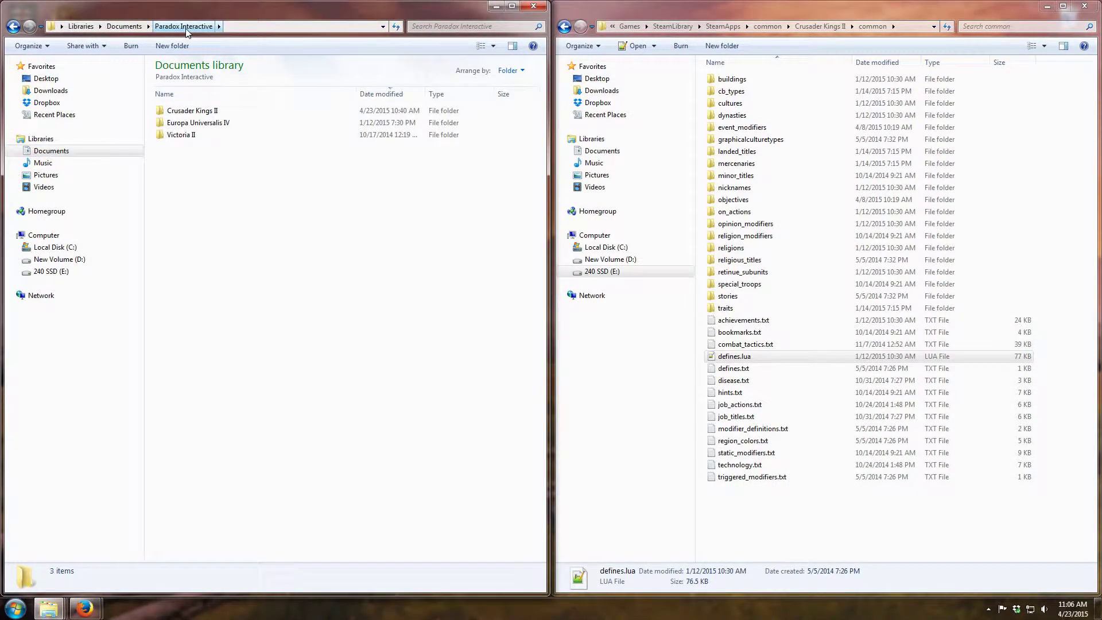
double_click(213, 113)
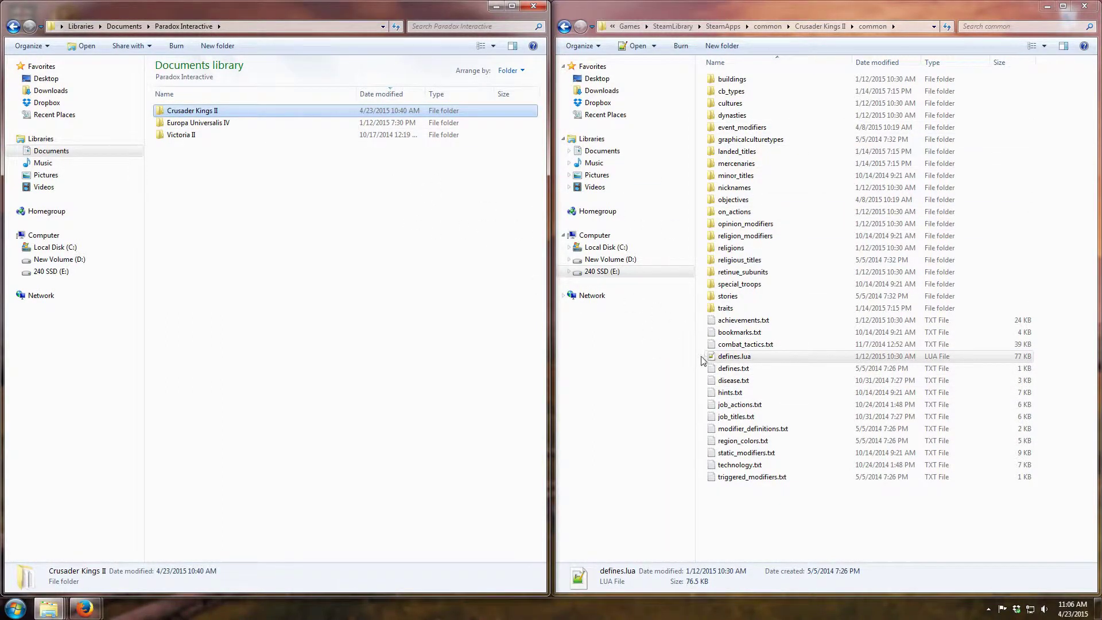
double_click(208, 112)
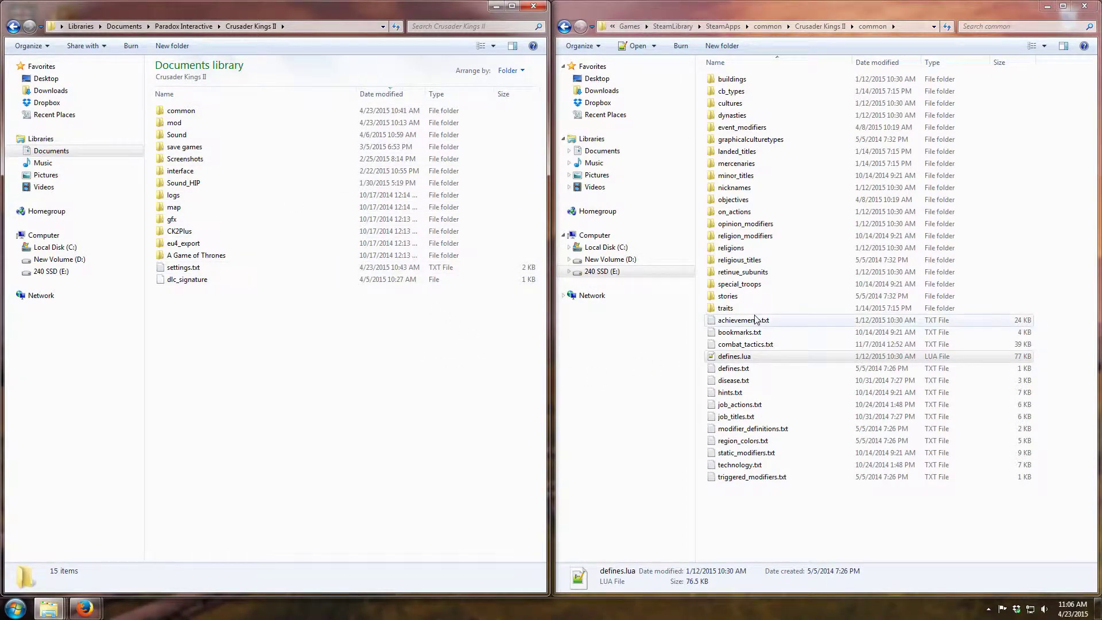
- Compare the installation's Crusader Kings II folder and its common subfolder with the Crusader Kings II folder in Documents
left_click(836, 26)
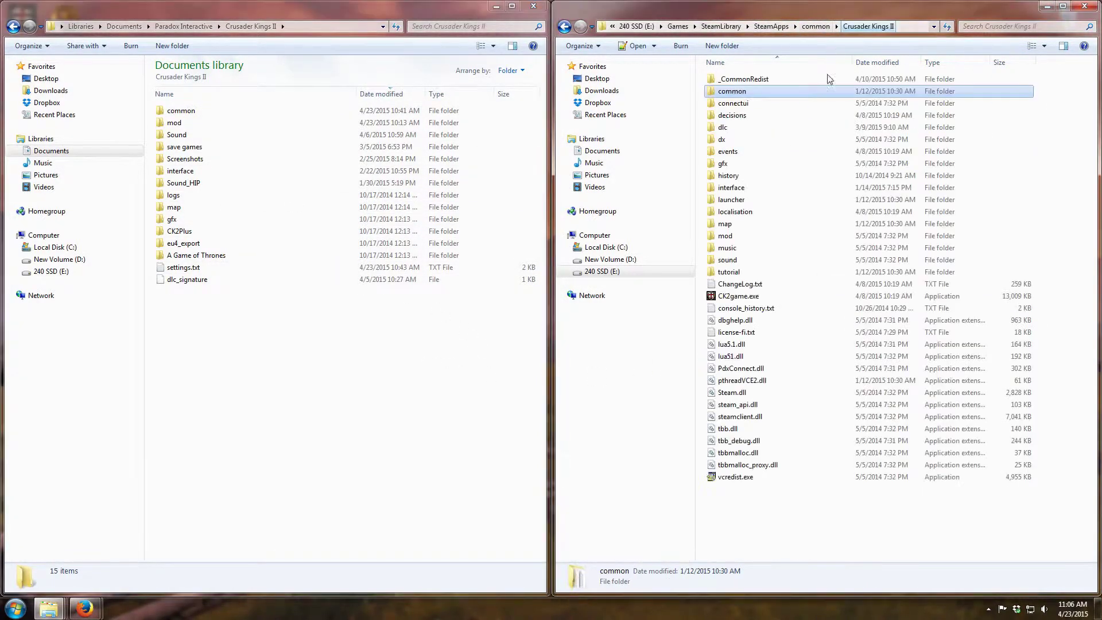
double_click(736, 93)
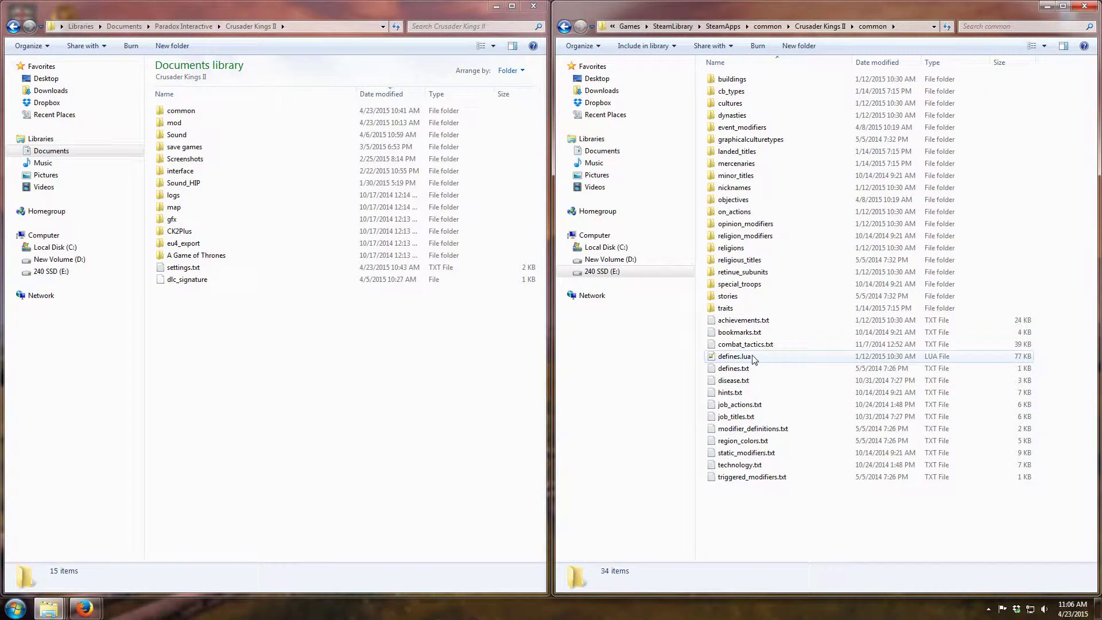
left_click(828, 27)
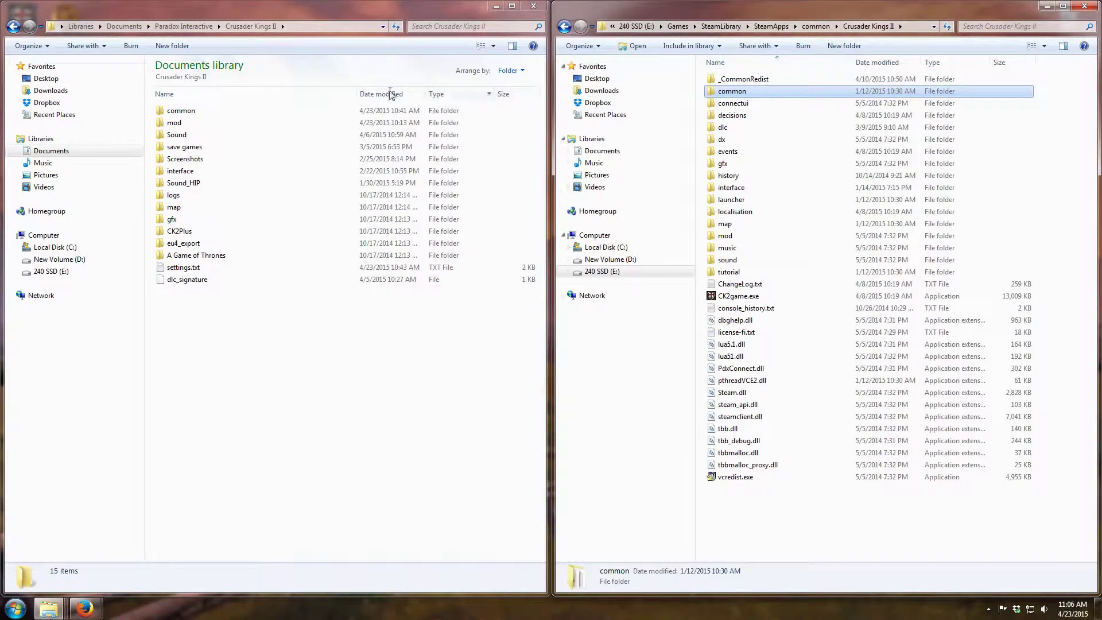
- Delete the existing common folder from the Crusader Kings II folder in the Documents library
left_click(228, 344)
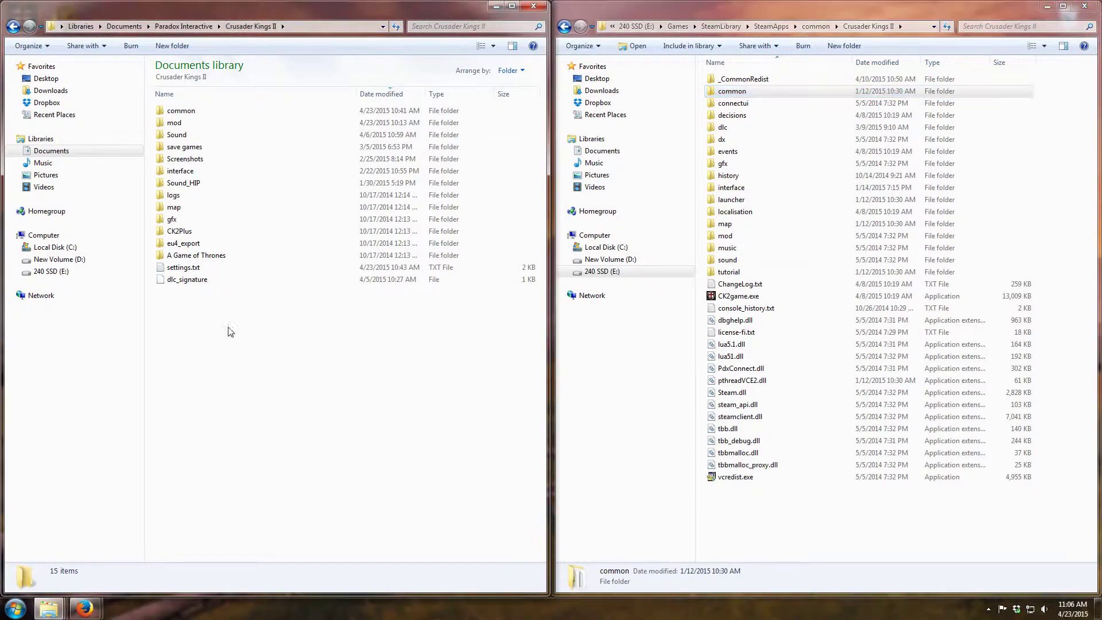
mouse_move(193, 116)
left_click(193, 112)
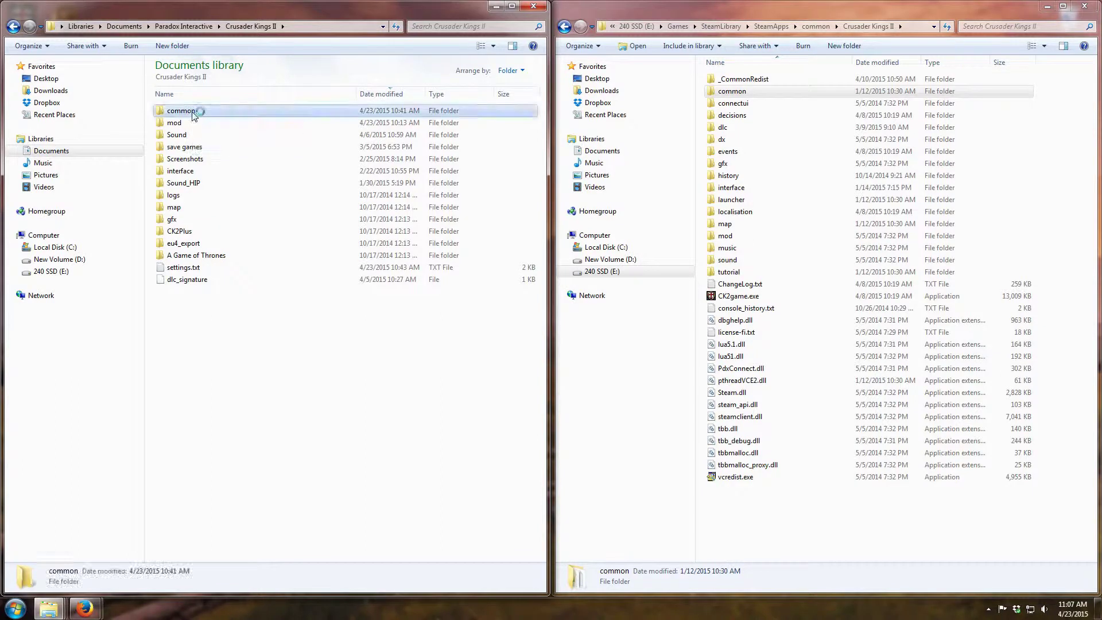
key("Delete")
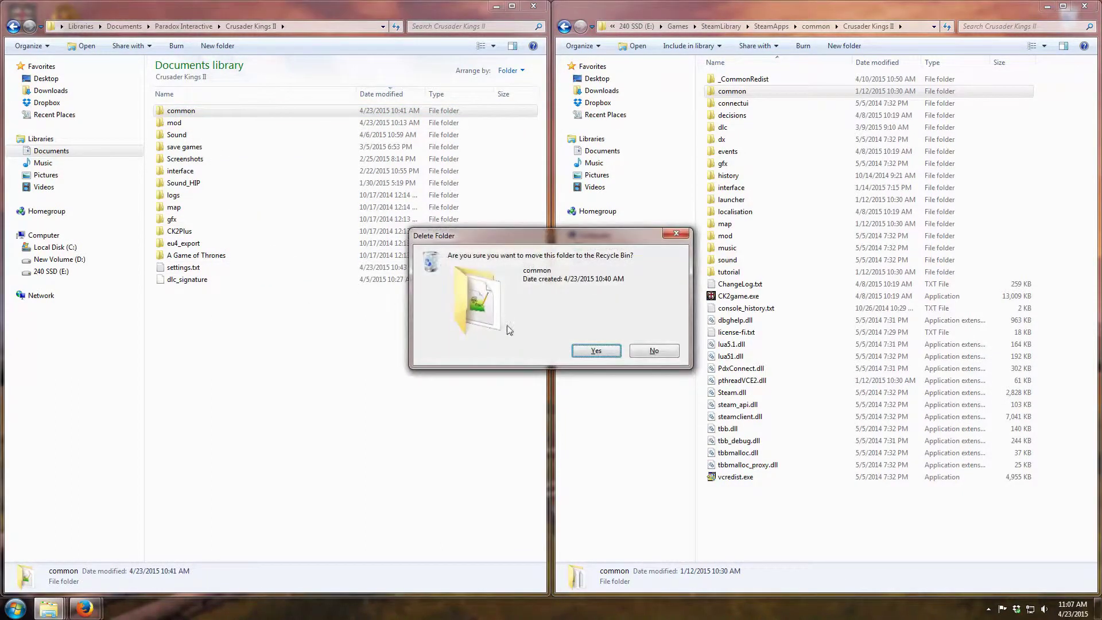
left_click(589, 346)
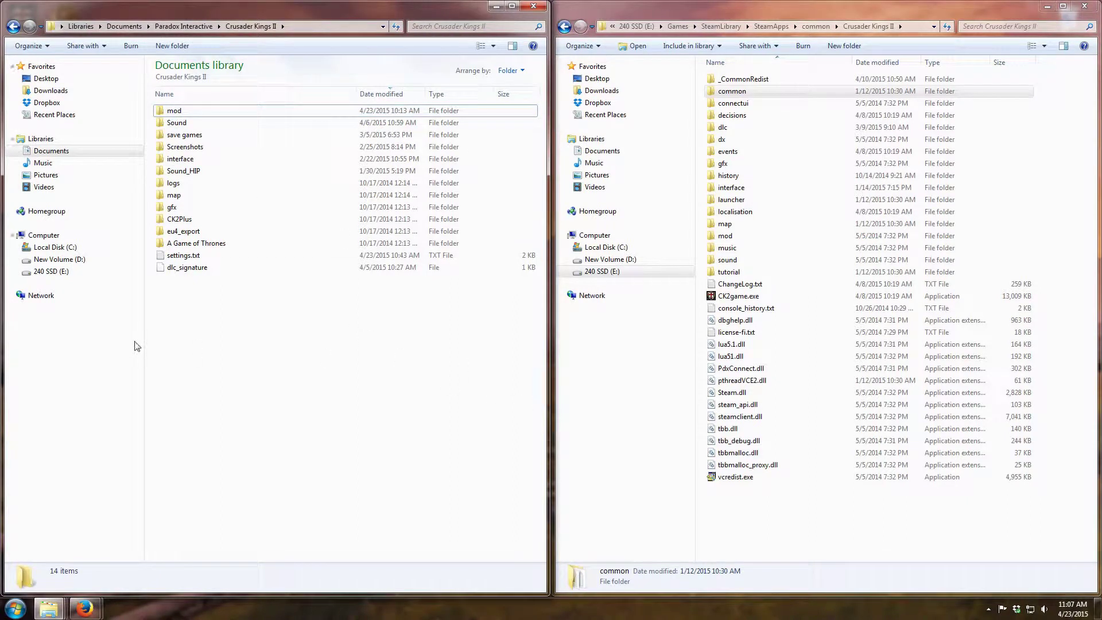
- Create a new folder named common in the Crusader Kings II folder in Documents
right_click(204, 337)
mouse_move(250, 476)
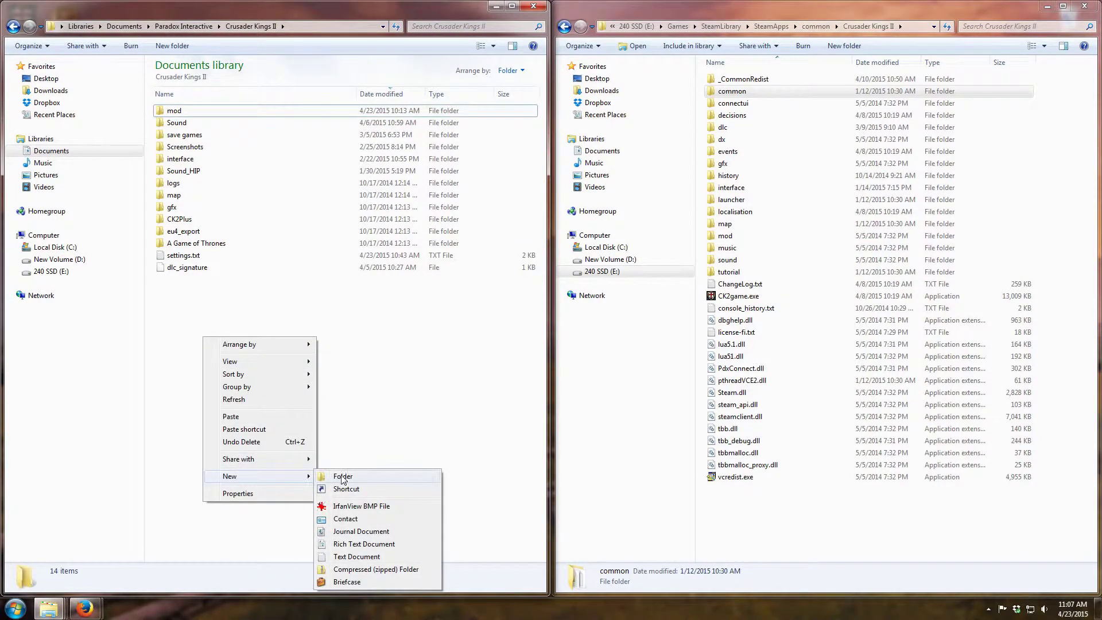
left_click(343, 474)
type("common")
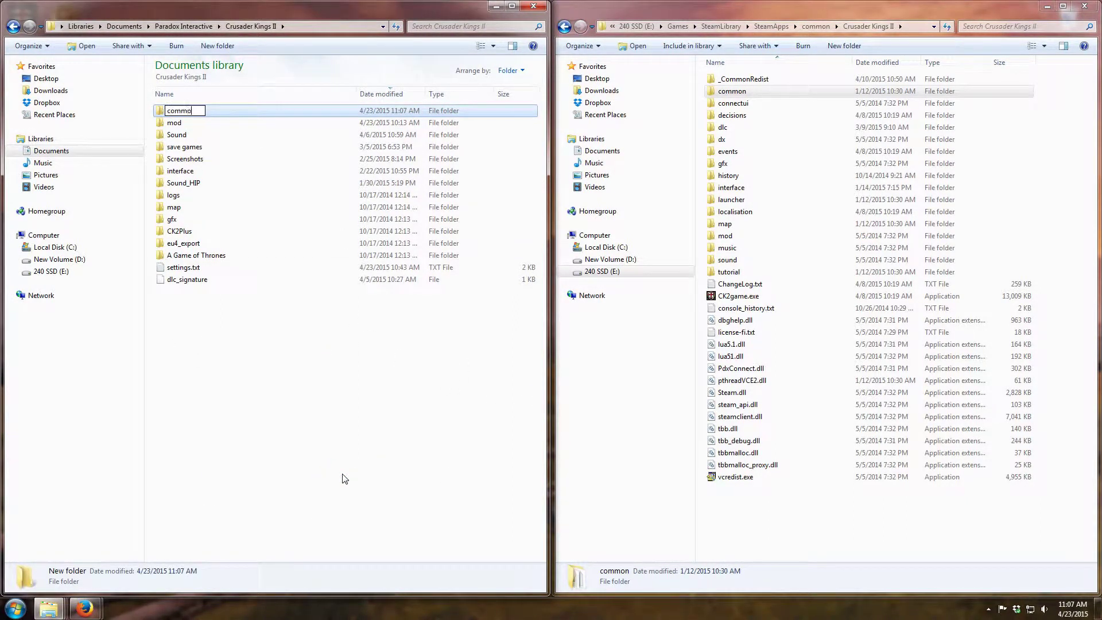
key("Return")
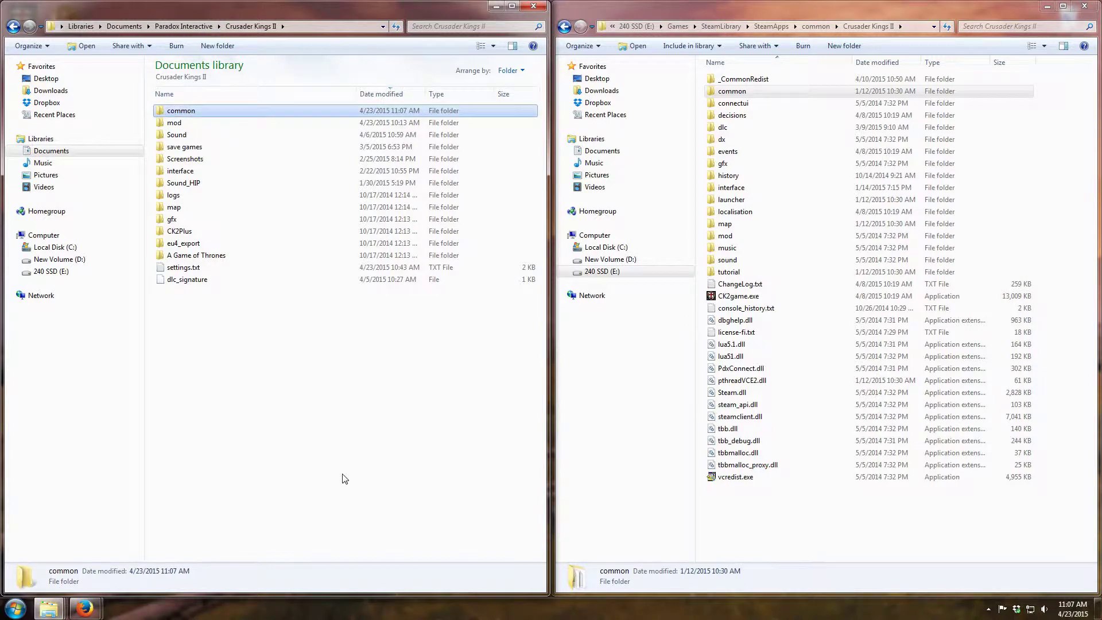
- Copy defines.lua from the installation's common folder into the new common folder in Documents
double_click(196, 110)
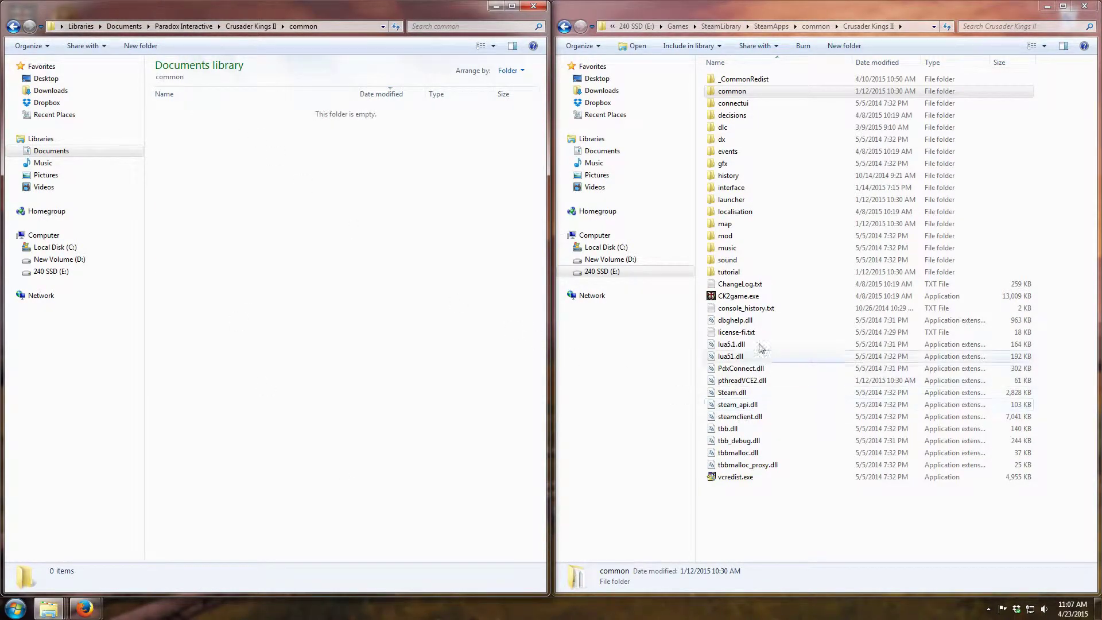
left_click(742, 92)
double_click(742, 92)
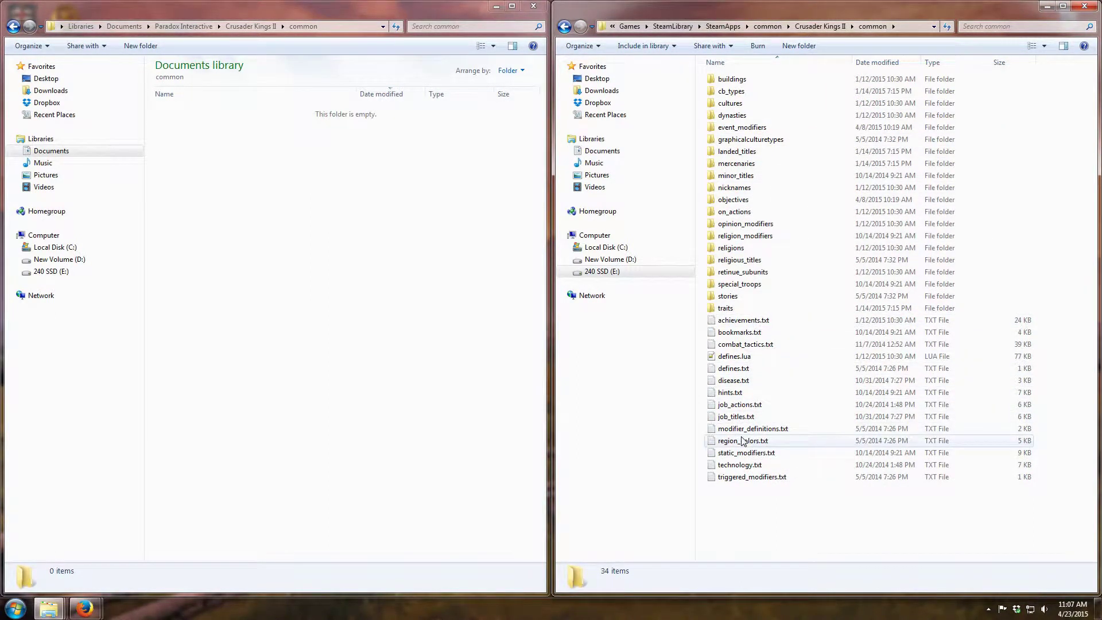
left_click(751, 358)
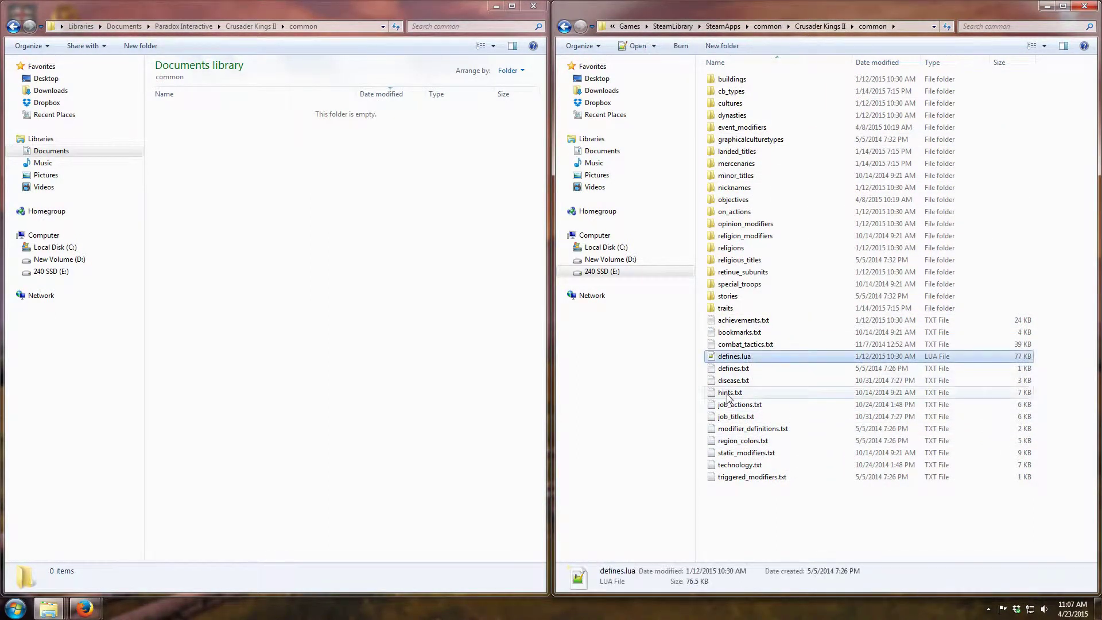
left_click(228, 229)
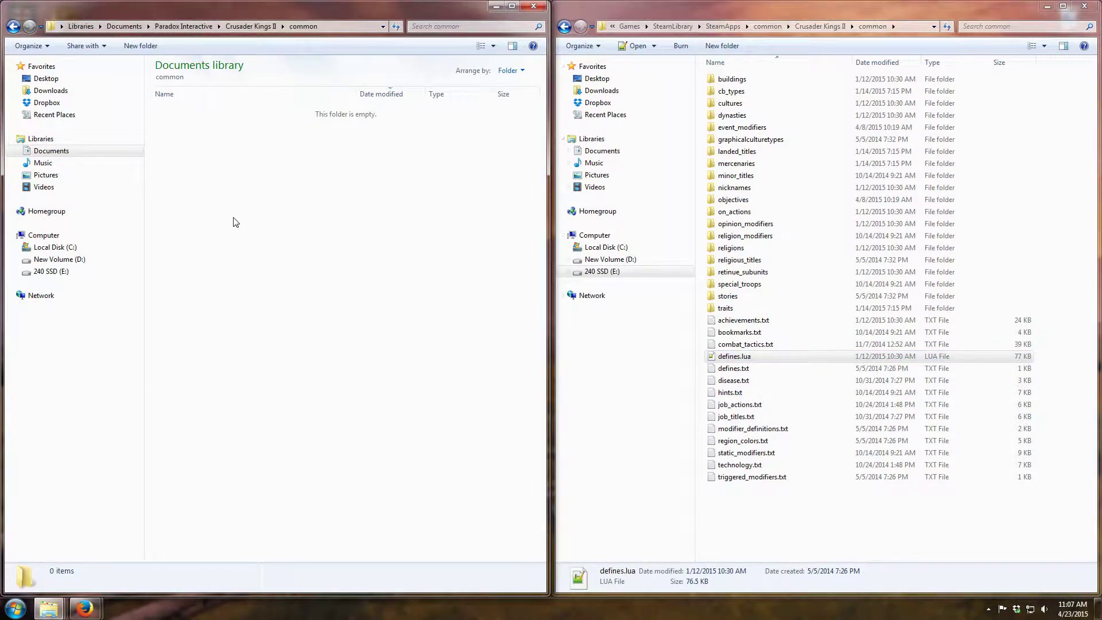
key("ctrl+v")
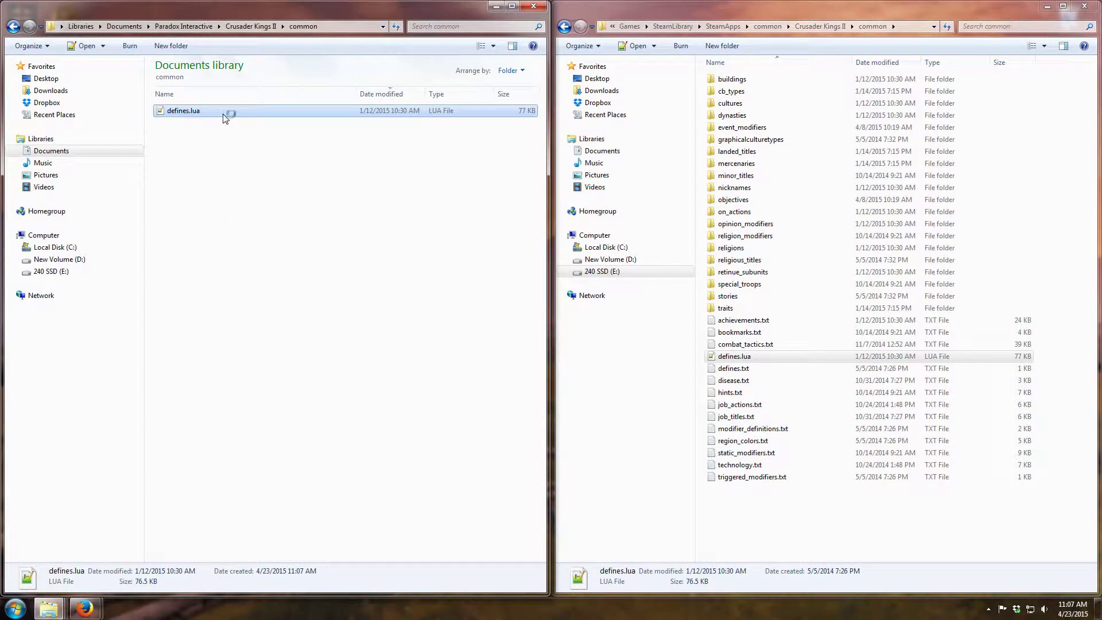
- In the copied defines.lua, set DEMESNE_MAX_SIZE_DUKE_MULT to 5.0, save the file, and put the editor out of view
double_click(224, 115)
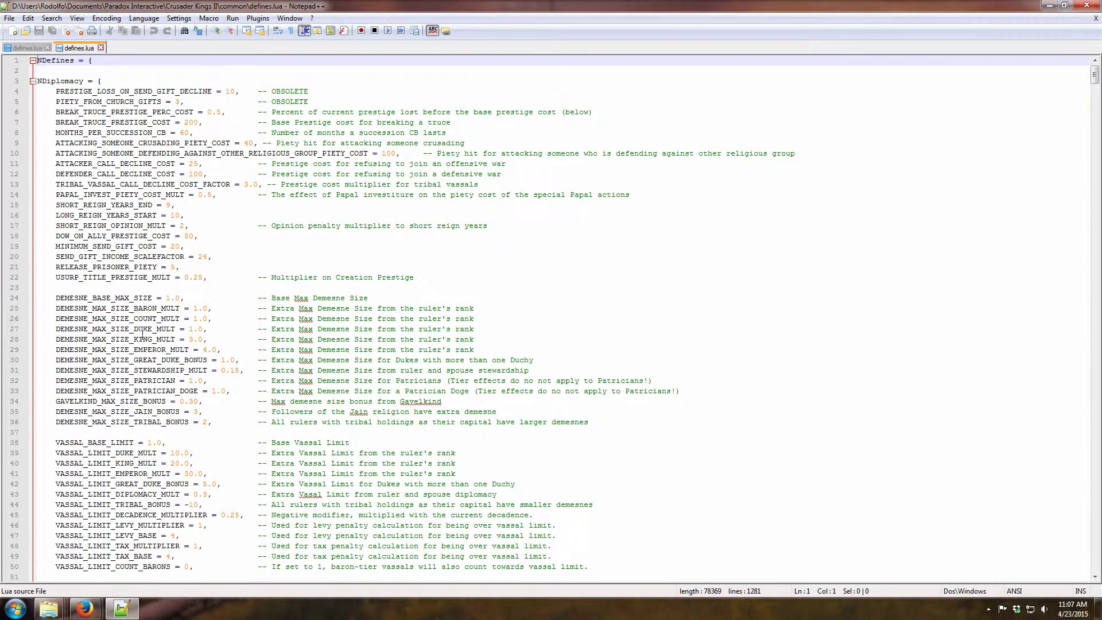
left_click(93, 329)
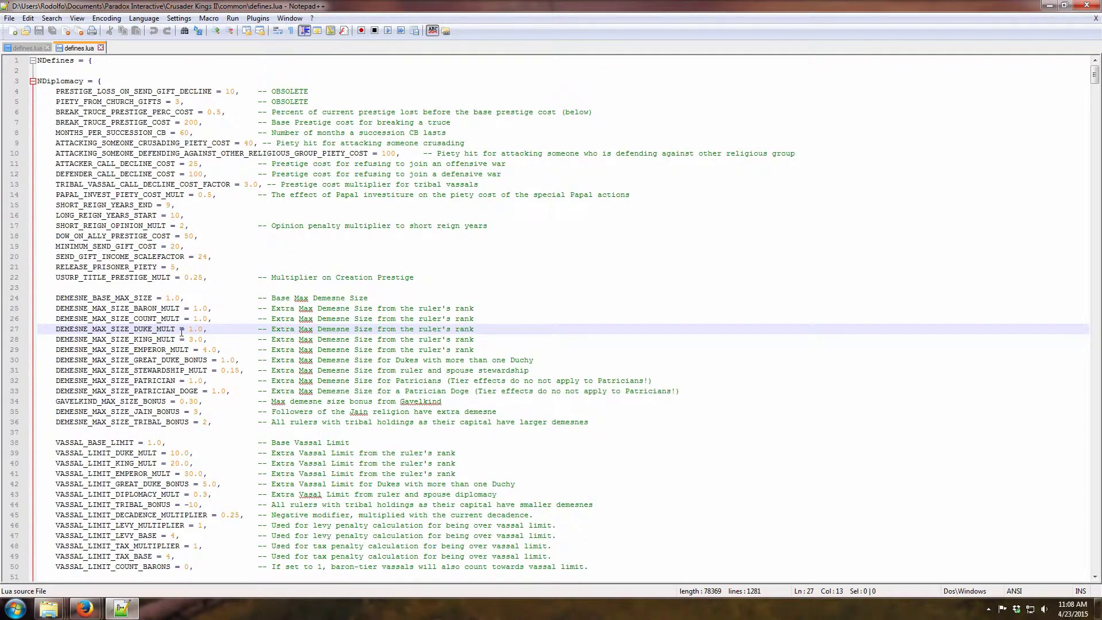
left_click_drag(190, 330, 195, 330)
type("5")
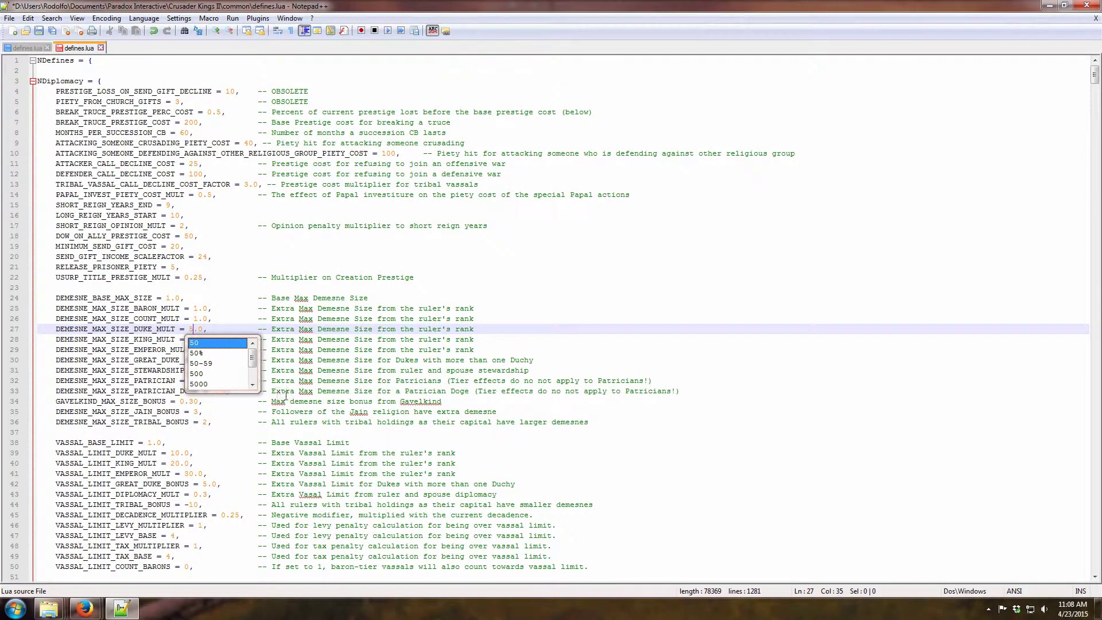
left_click(350, 299)
key("ctrl+s")
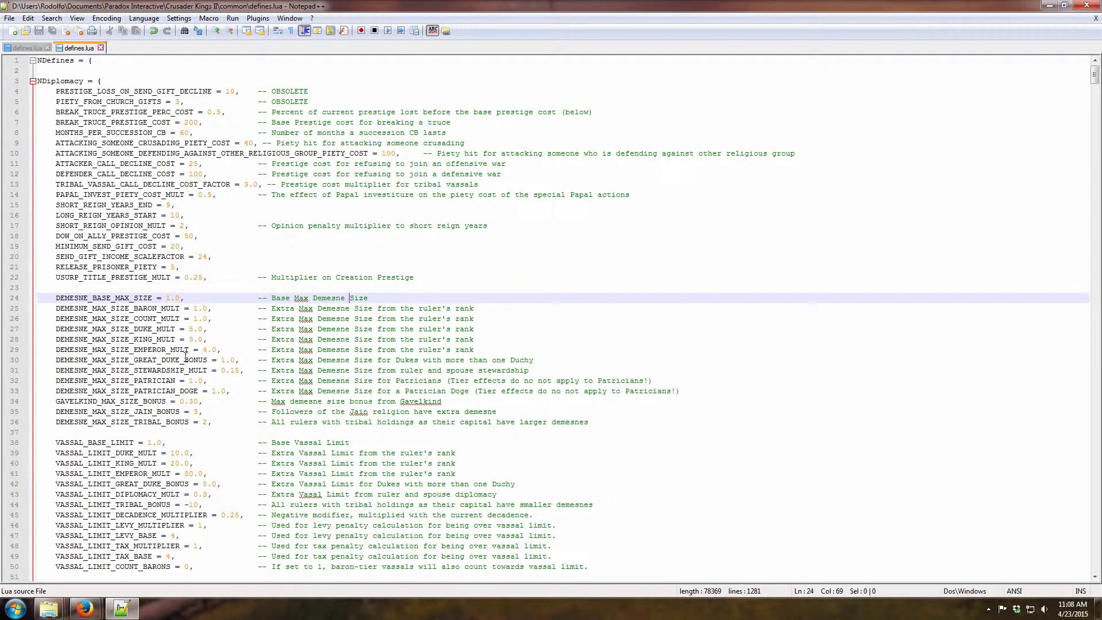
left_click(1049, 5)
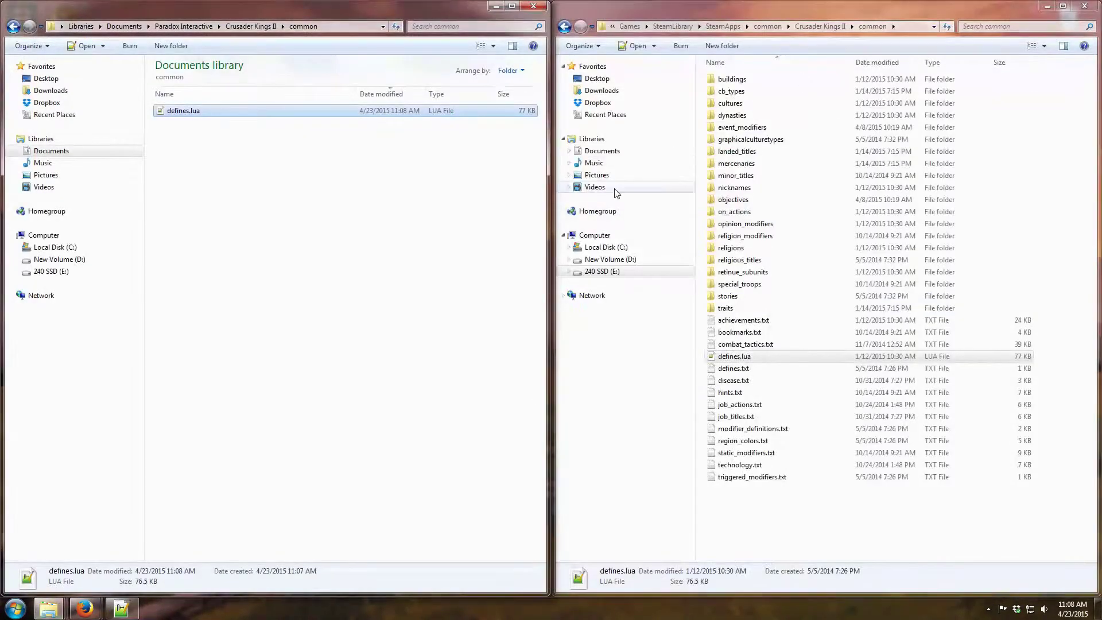
- Switch to Crusader Kings II, show the map by dukes (Duques), and select the Zaragoza emirate at the 769 start date
left_click(1097, 609)
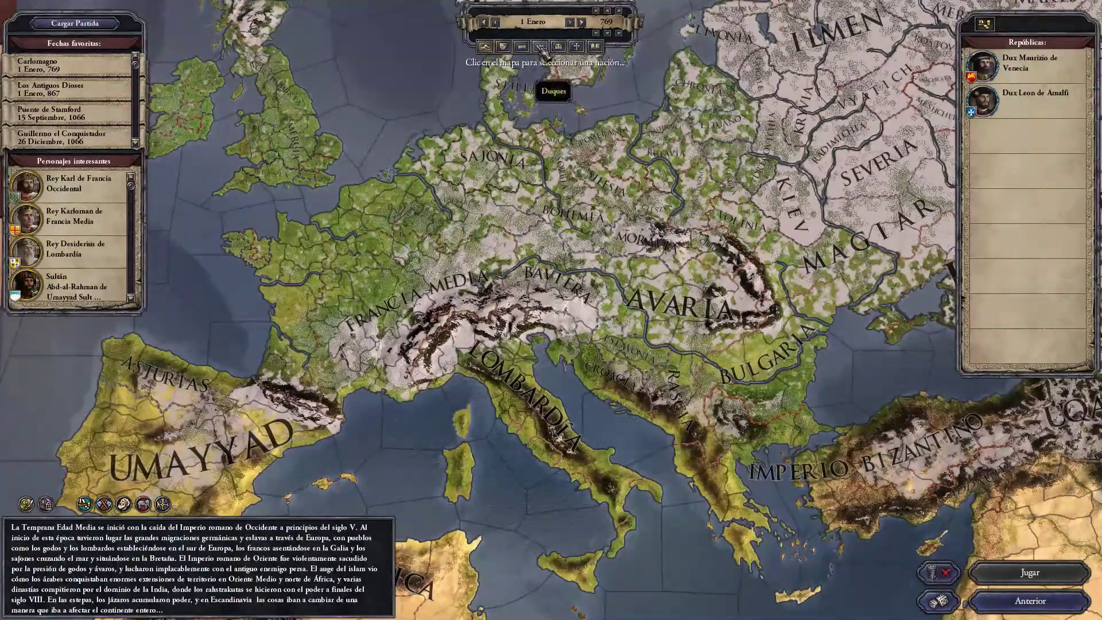
left_click(540, 46)
scroll(387, 392, "up", 3)
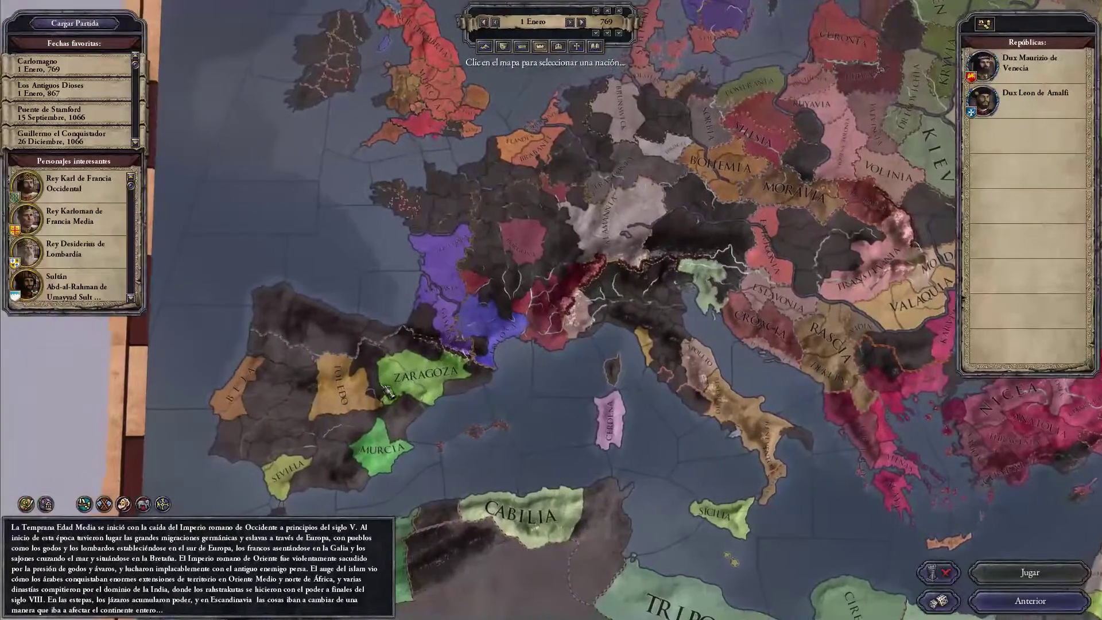
left_click(395, 392)
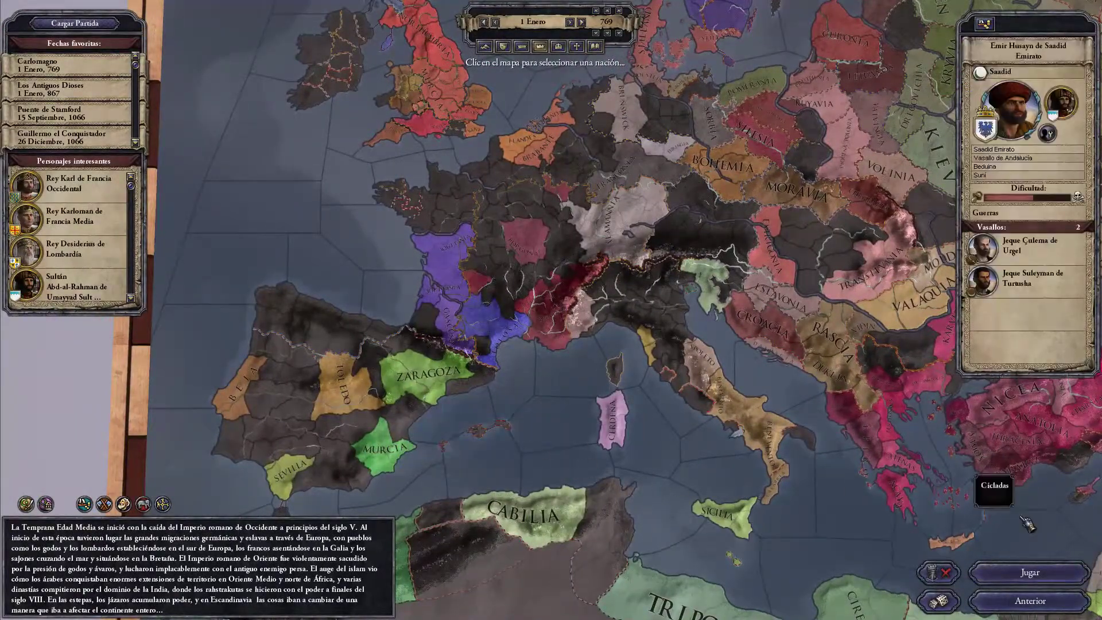
- Start playing as the selected Zaragoza emirate at the 769 start date
left_click(1029, 572)
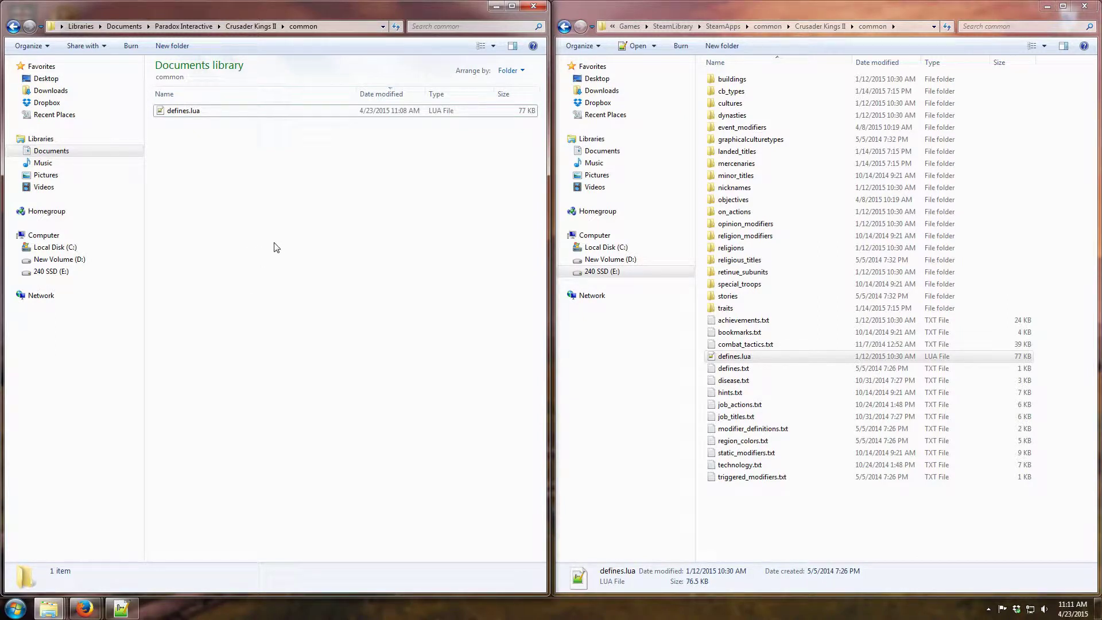
- Switch to Windows Explorer, delete defines.lua from the Documents common folder, and return to the parent Crusader Kings II folder
left_click(222, 114)
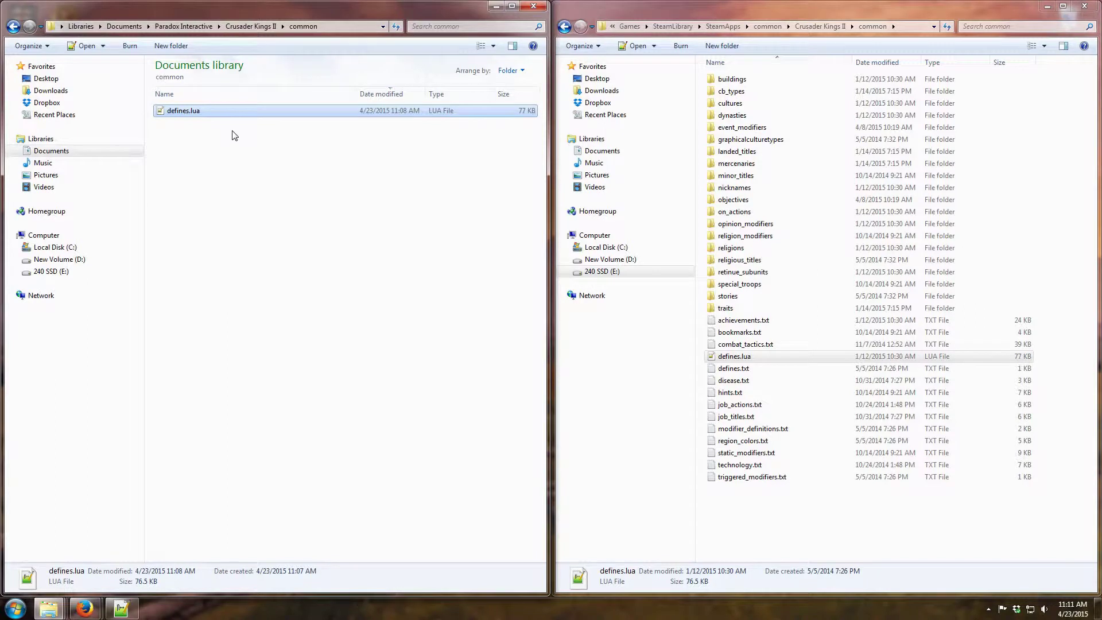
key("Delete")
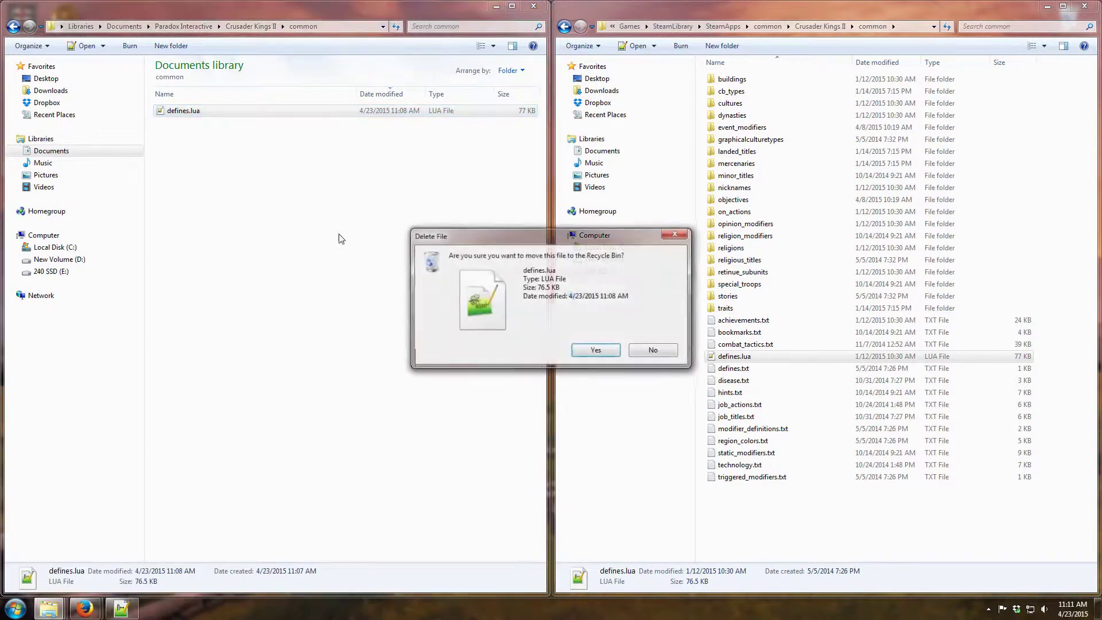
left_click(594, 350)
key("BackSpace")
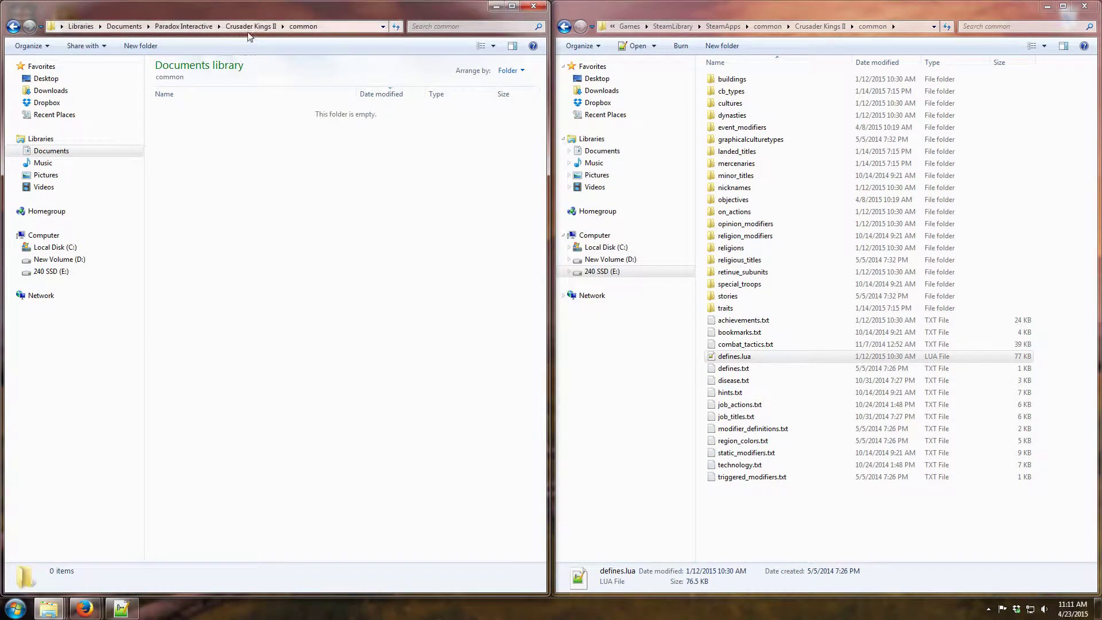
left_click(229, 344)
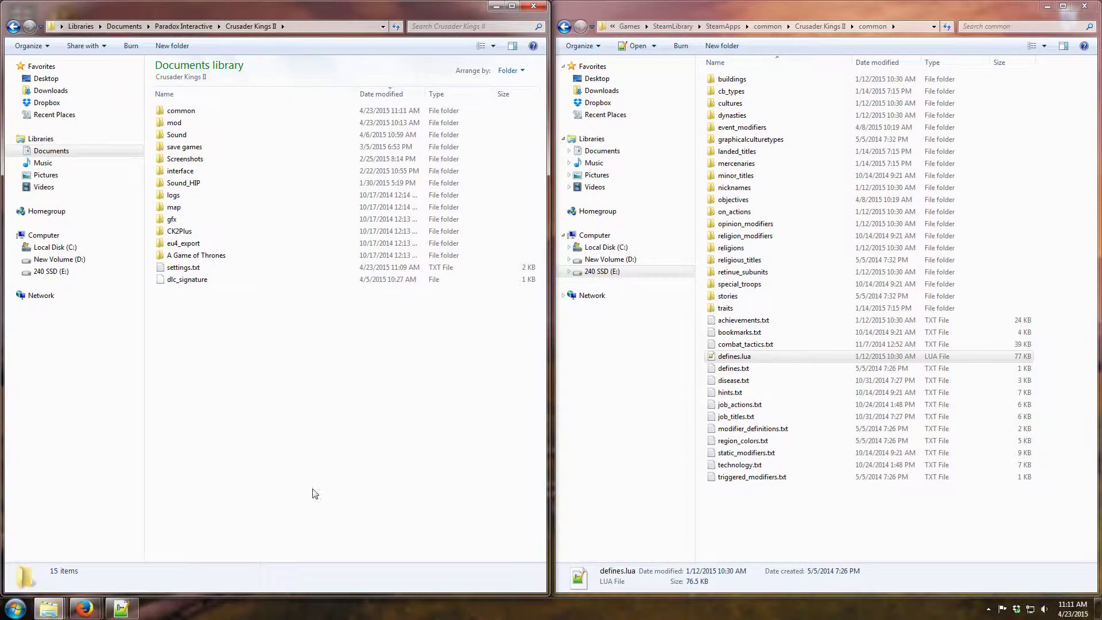
- Open the Crusader Kings II launcher from the desktop, view its list of mods, and quit the launcher
left_click(1097, 608)
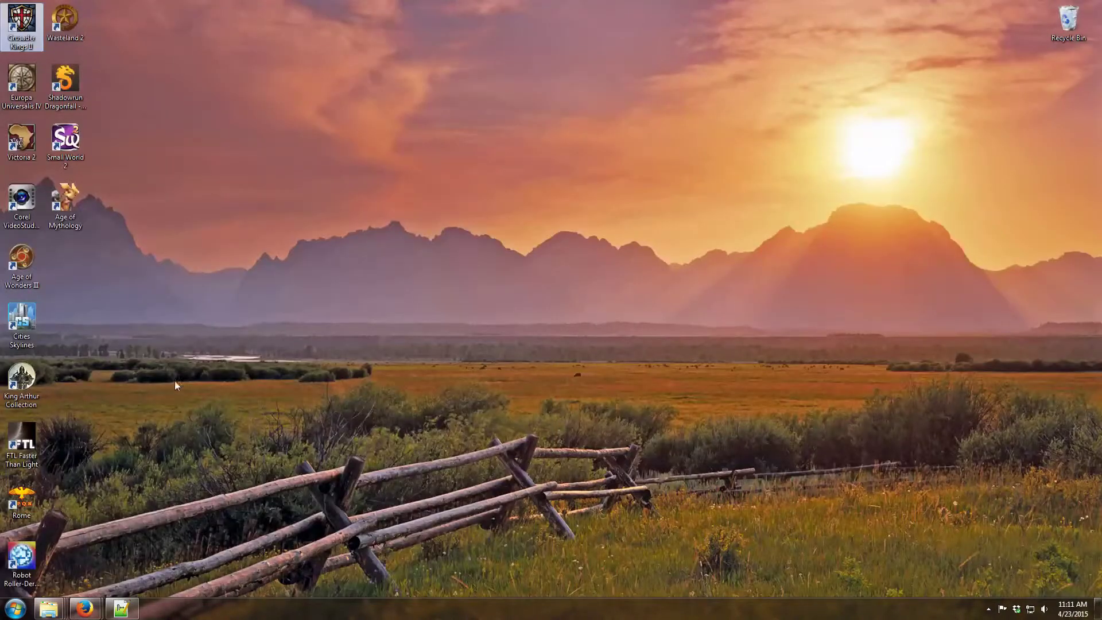
double_click(21, 26)
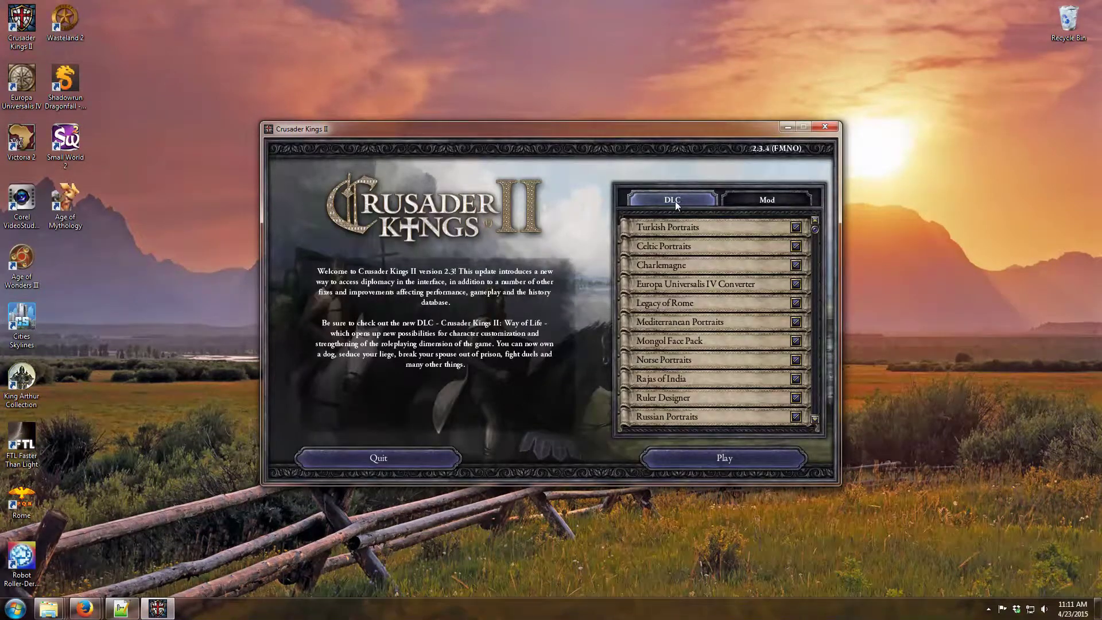
left_click(772, 202)
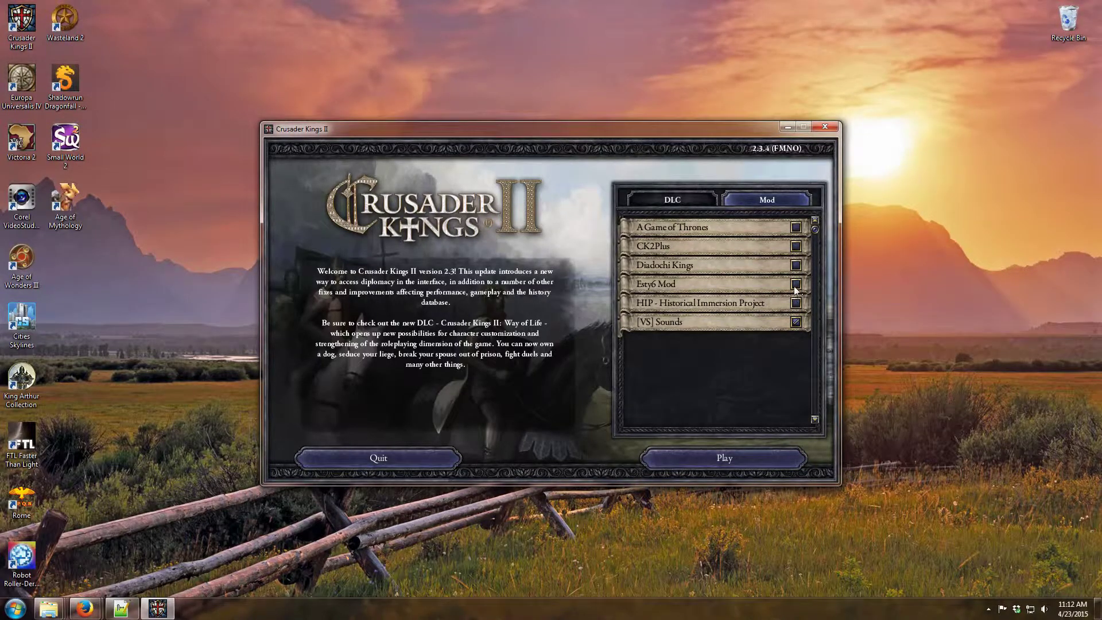
left_click(450, 458)
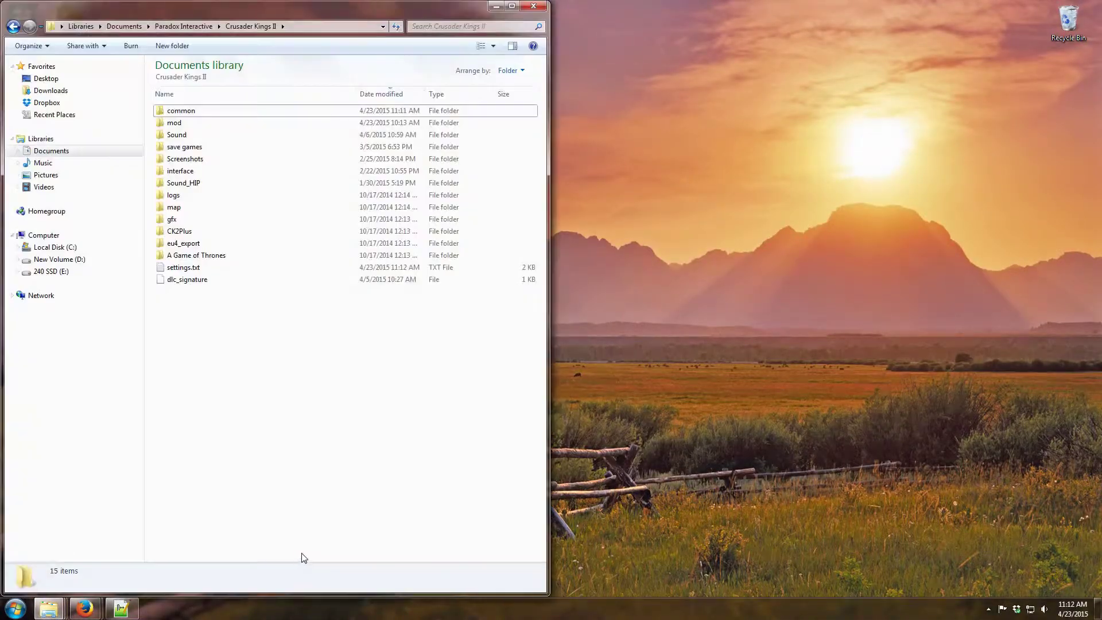
- Bring back the installation's common folder window and open mod\Esty6 Mod inside the Documents Crusader Kings II folder
mouse_move(49, 607)
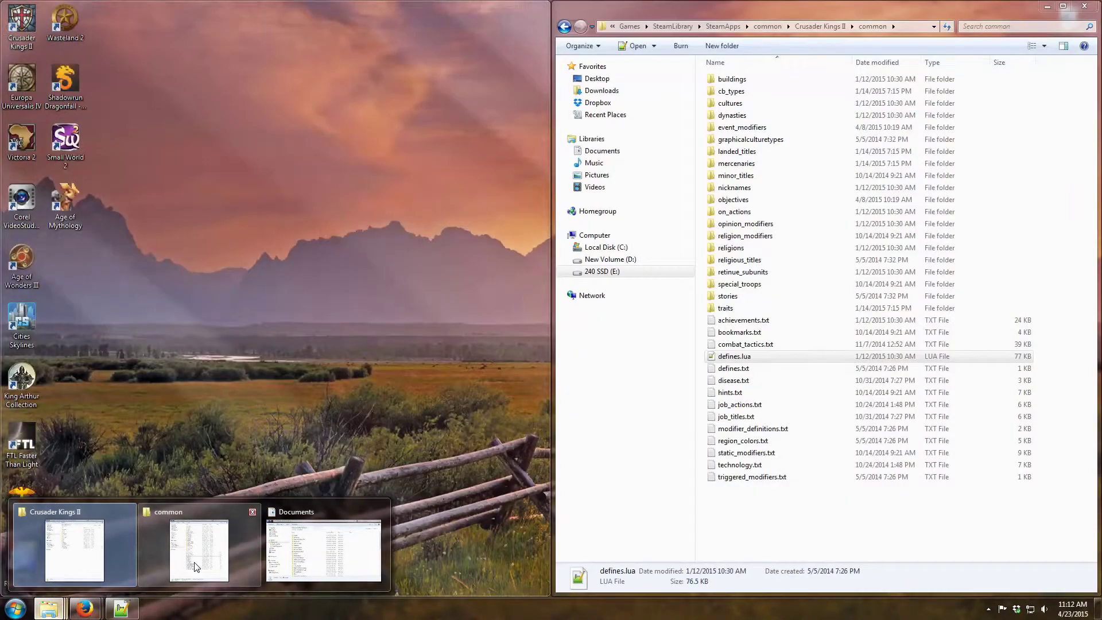
left_click(199, 550)
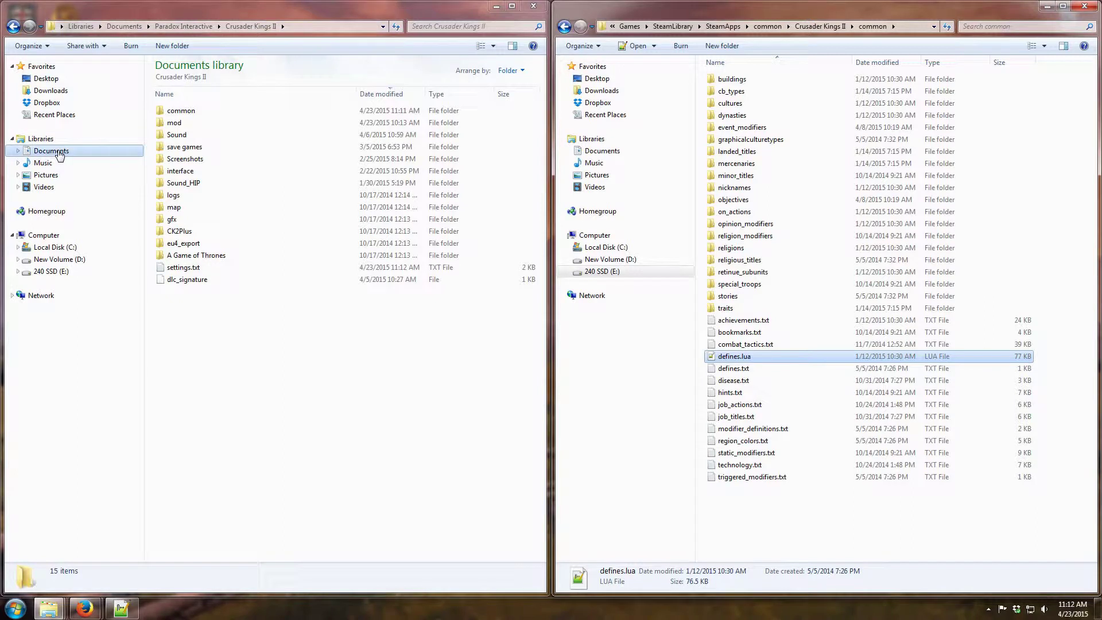
double_click(174, 123)
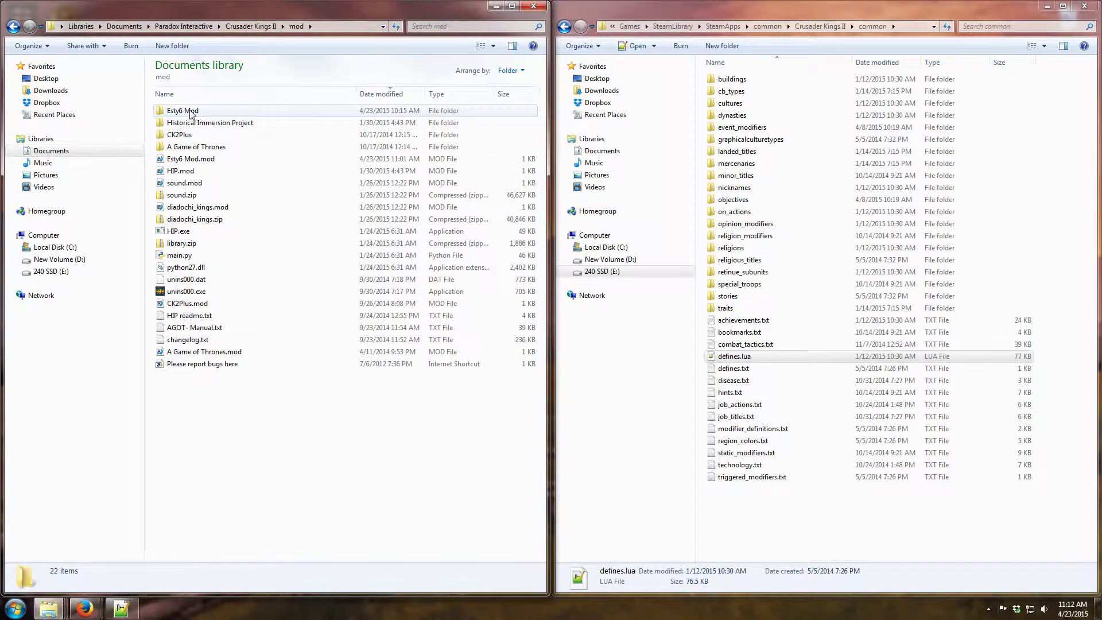
mouse_move(194, 114)
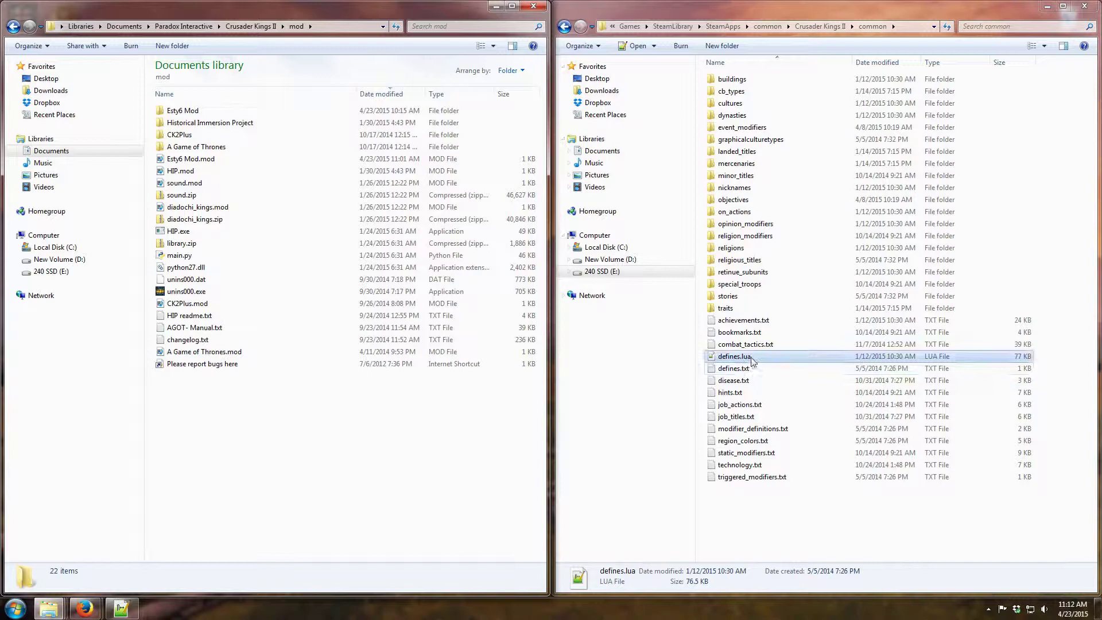
double_click(194, 111)
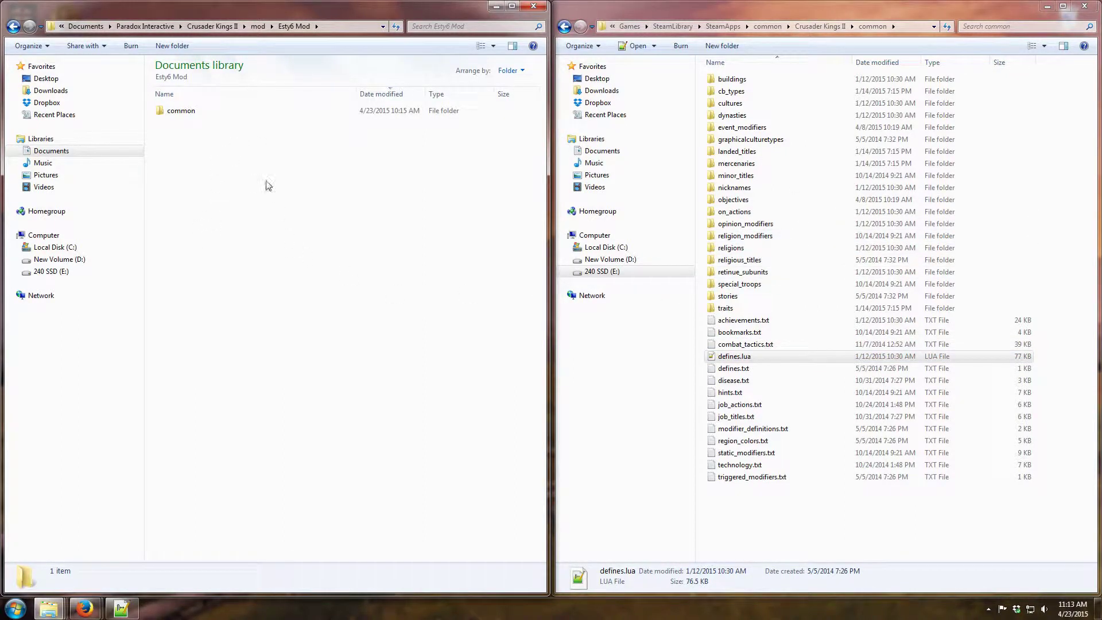
- View the installation's main Crusader Kings II folder to compare its structure, and reopen its common folder
left_click(755, 358)
left_click(819, 27)
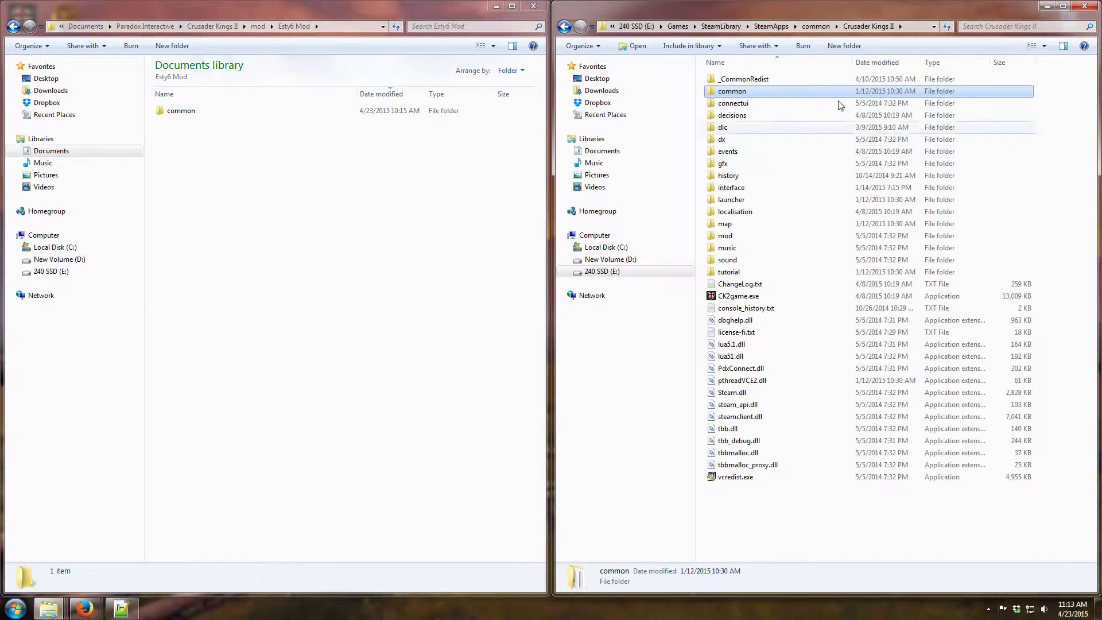
double_click(740, 91)
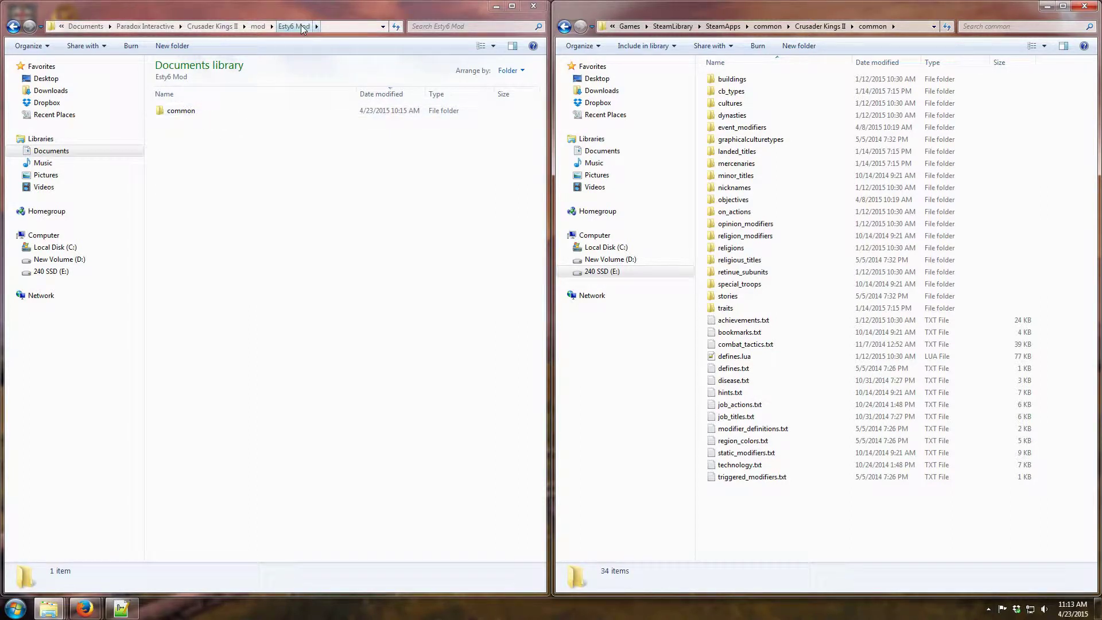
- Open defines.lua from Esty6 Mod's common folder in Notepad++, keeping the deleted defines.lua in the editor
double_click(191, 110)
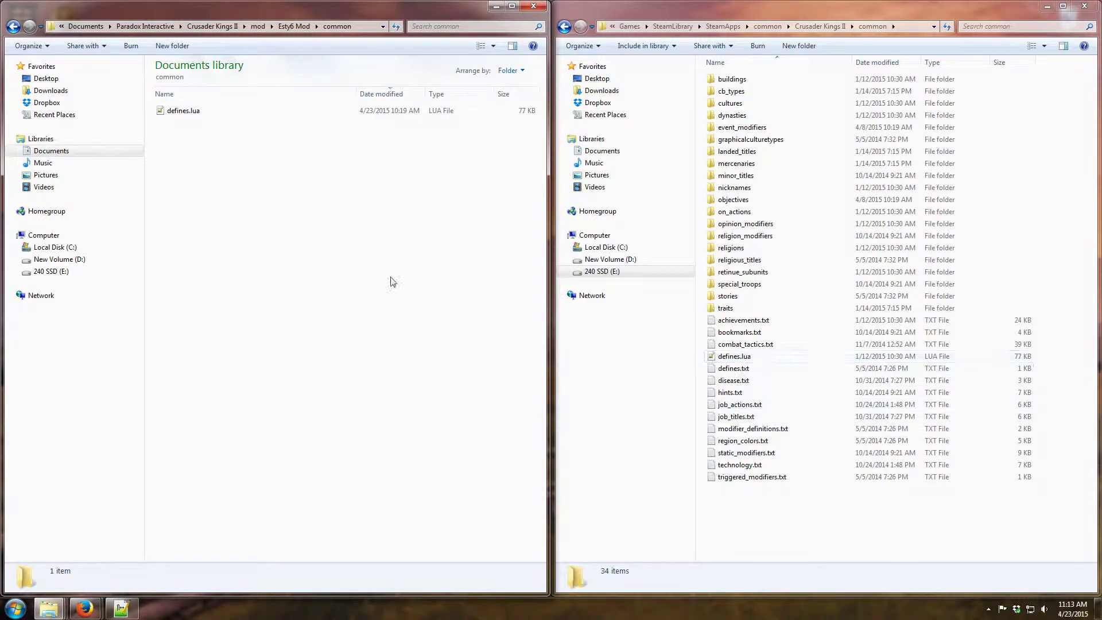
left_click(185, 111)
double_click(197, 111)
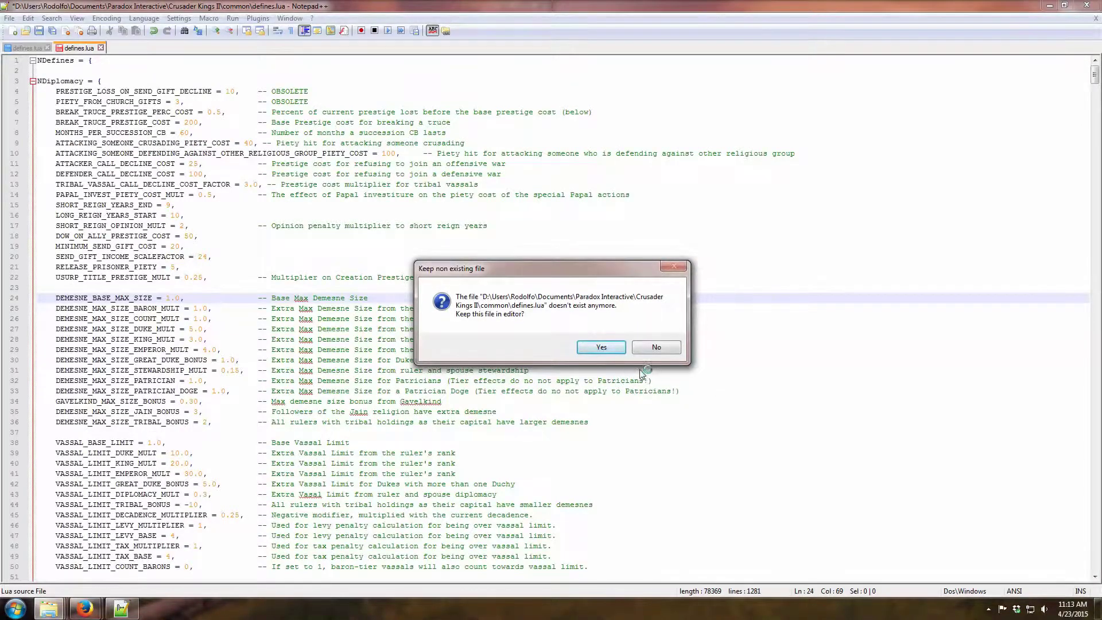
left_click(619, 348)
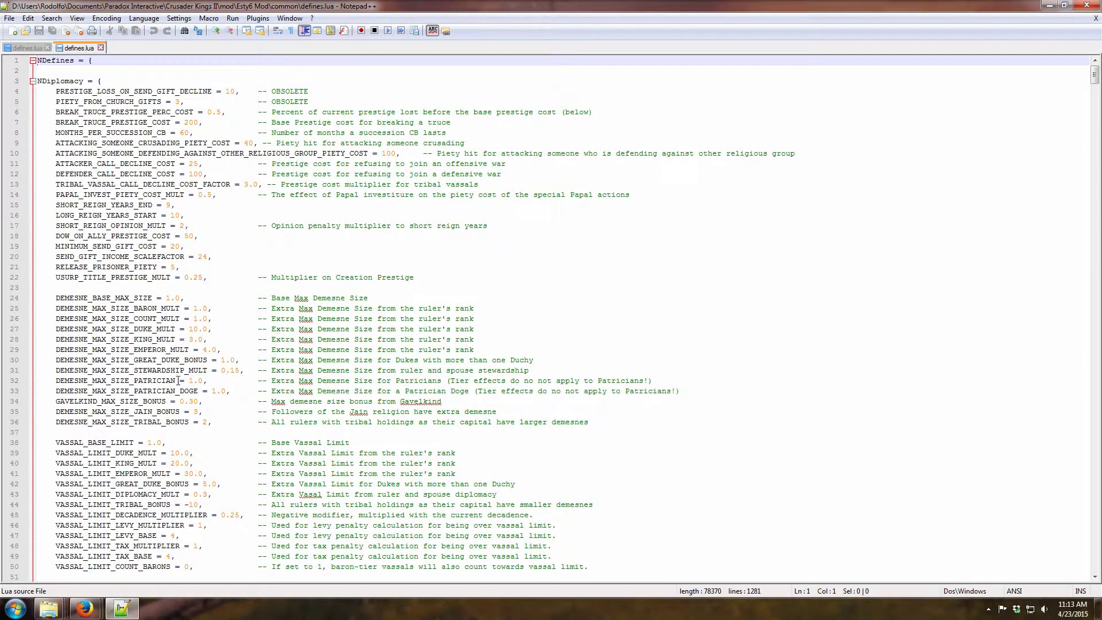
- Set DEMESNE_MAX_SIZE_DUKE_MULT to 8.0 in the mod's defines.lua, save the file, and minimize the editor
scroll(176, 385, "down", 1)
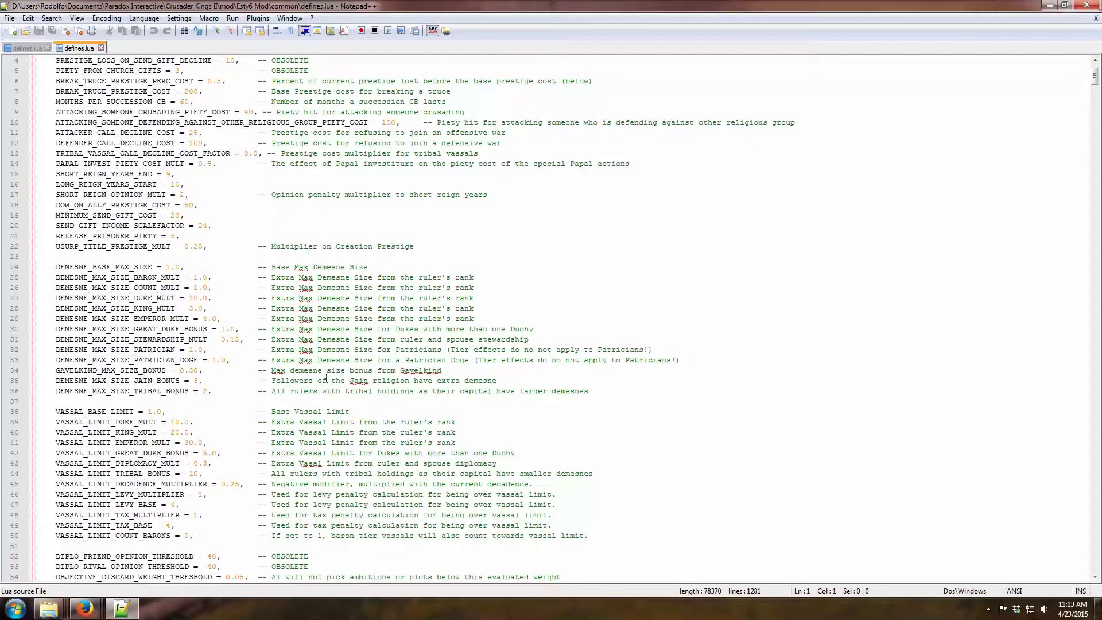
scroll(326, 376, "up", 1)
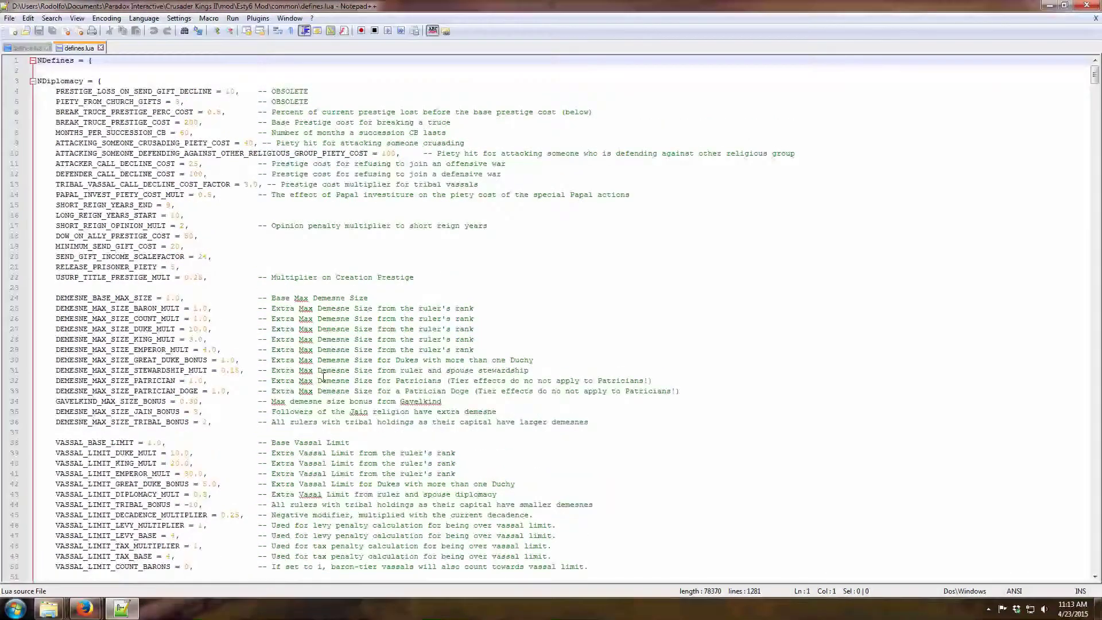
left_click(194, 329)
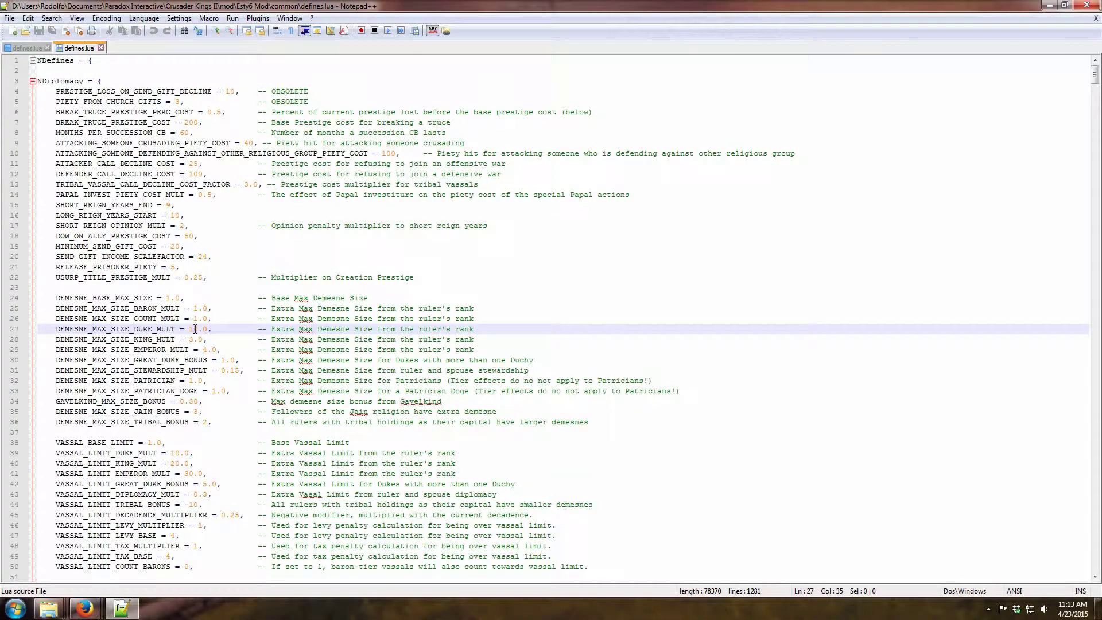
double_click(194, 329)
left_click(203, 329)
double_click(192, 330)
type("88")
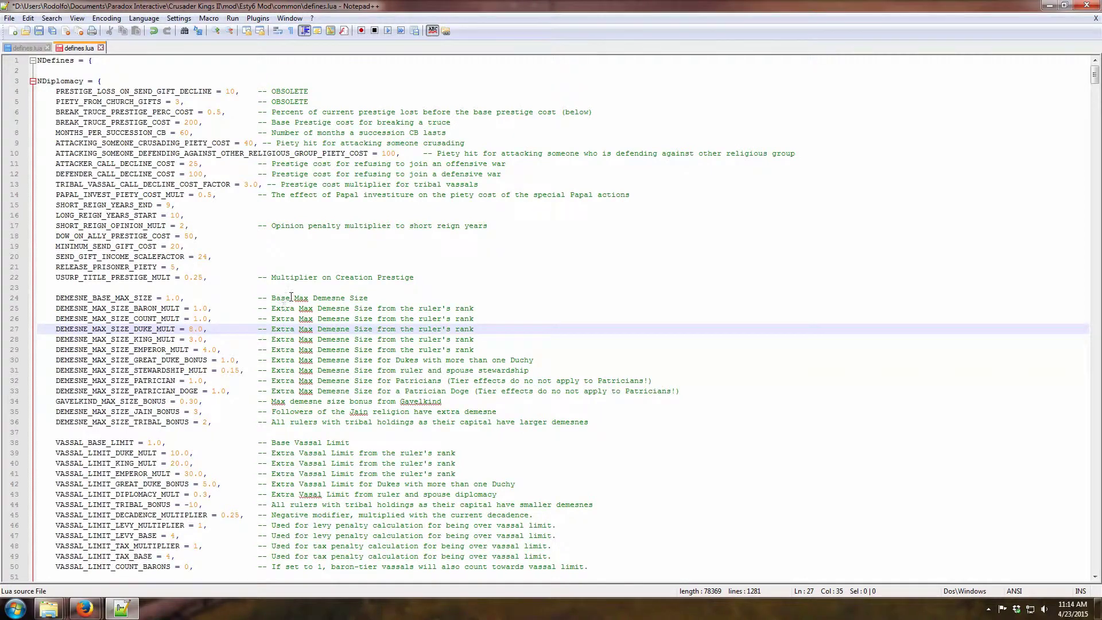
key("ctrl+s")
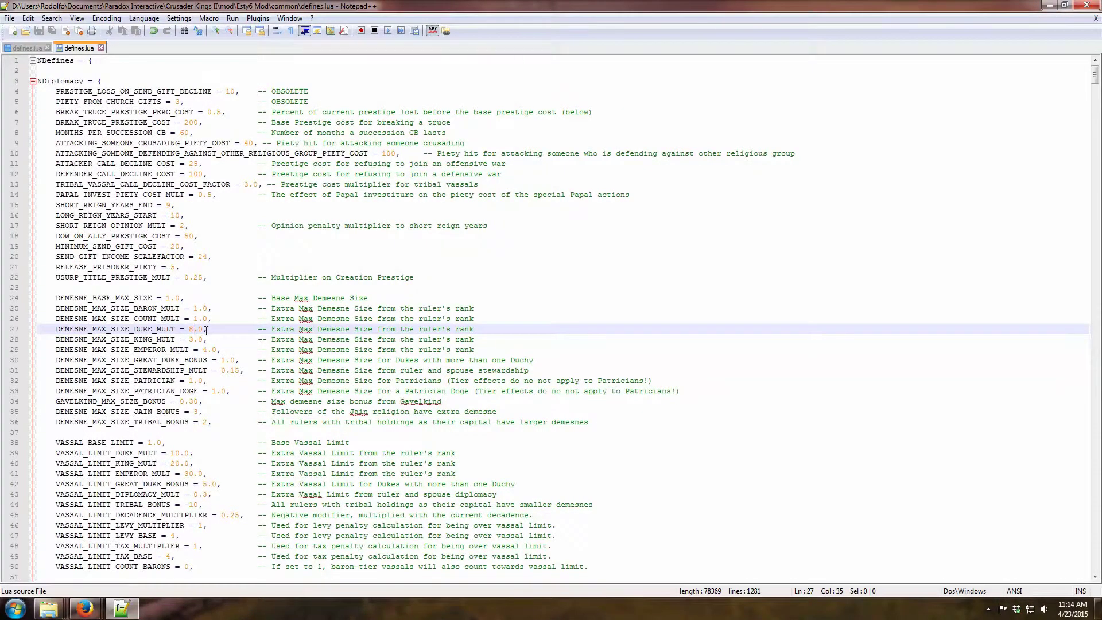
left_click(1047, 7)
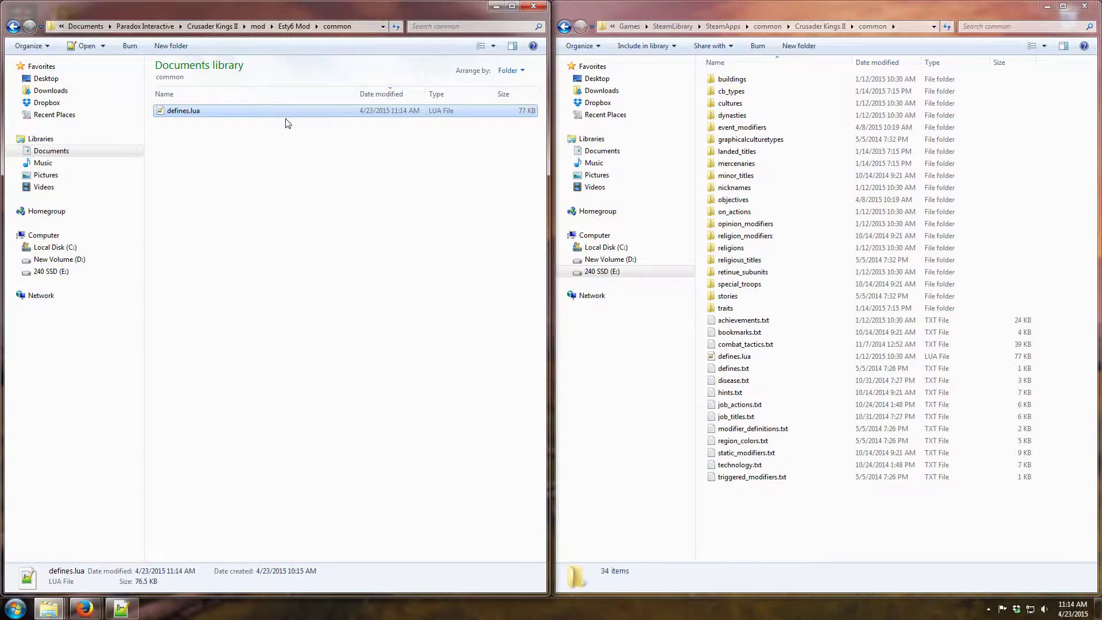
- Go back up to the mod folder and examine the Esty6 Mod.mod file beside the mod's folder
left_click(303, 26)
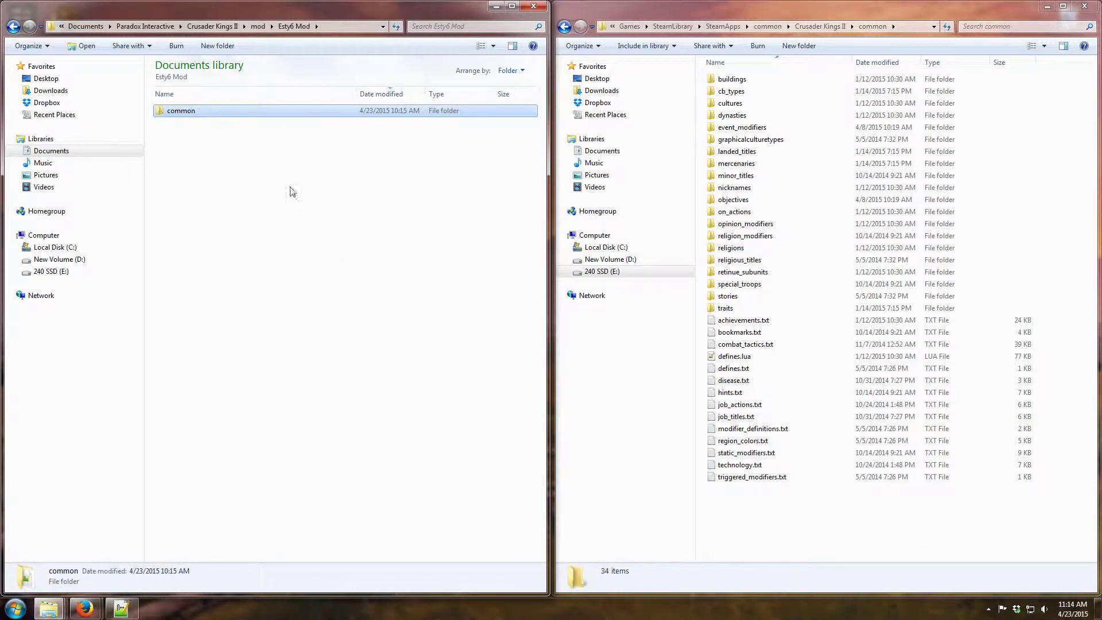
left_click(257, 27)
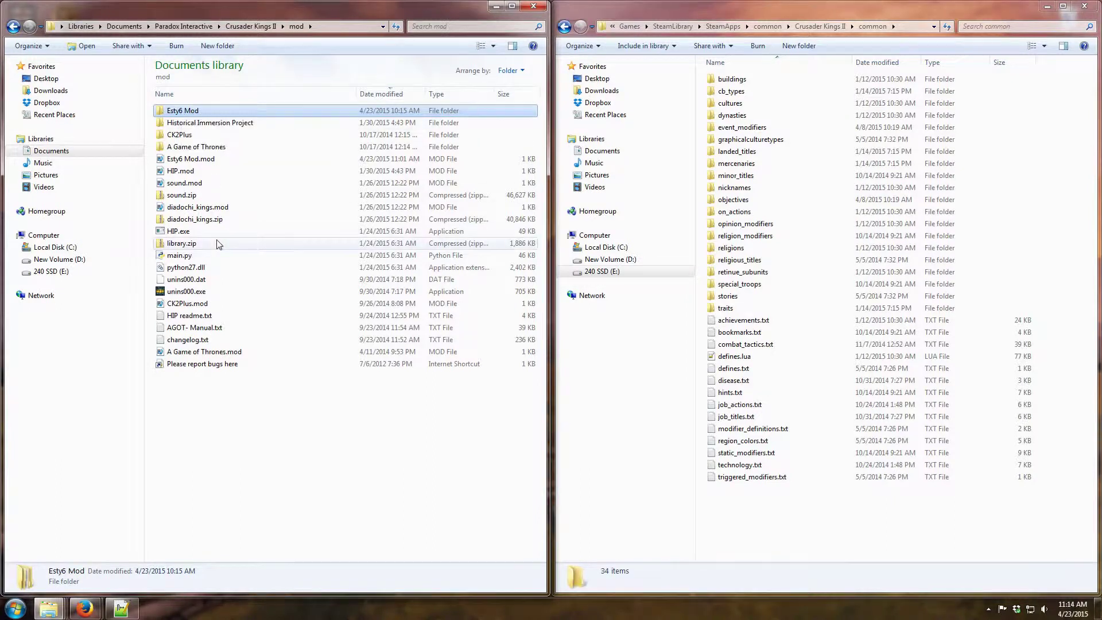
left_click(228, 431)
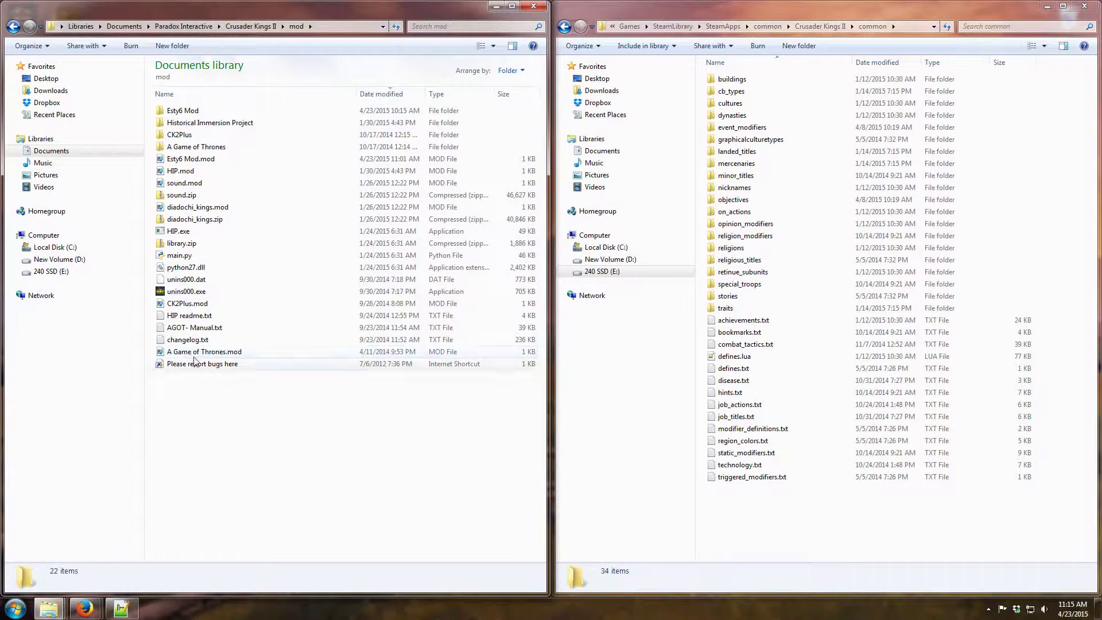
left_click(209, 165)
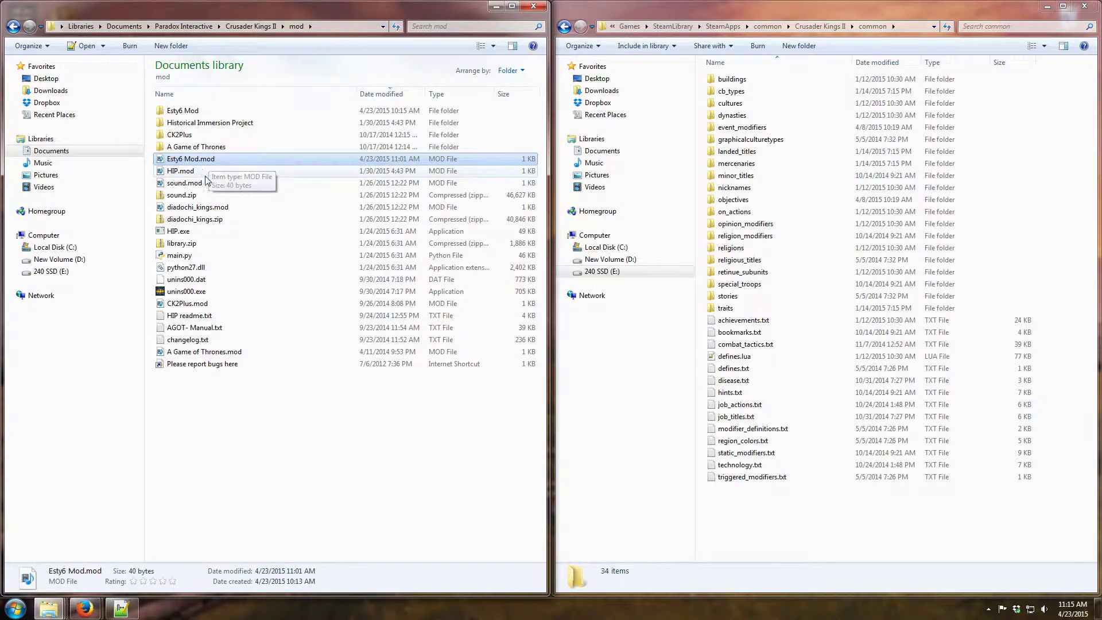
left_click(261, 410)
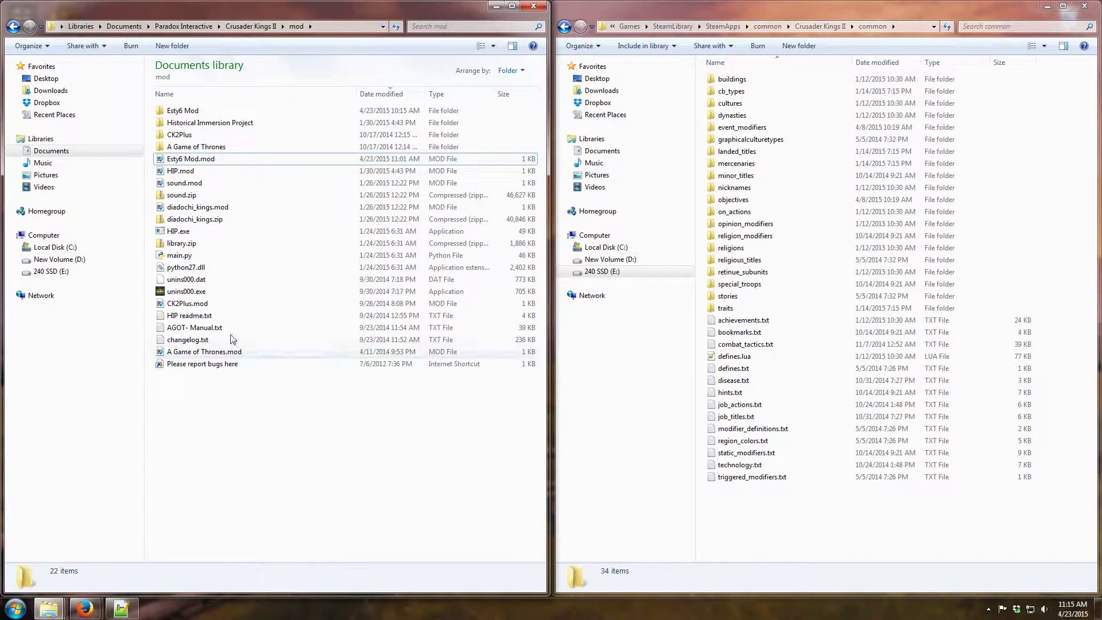
- Create a text document in the mod folder and try to name it "mi mod" with its .txt extension replaced
right_click(209, 410)
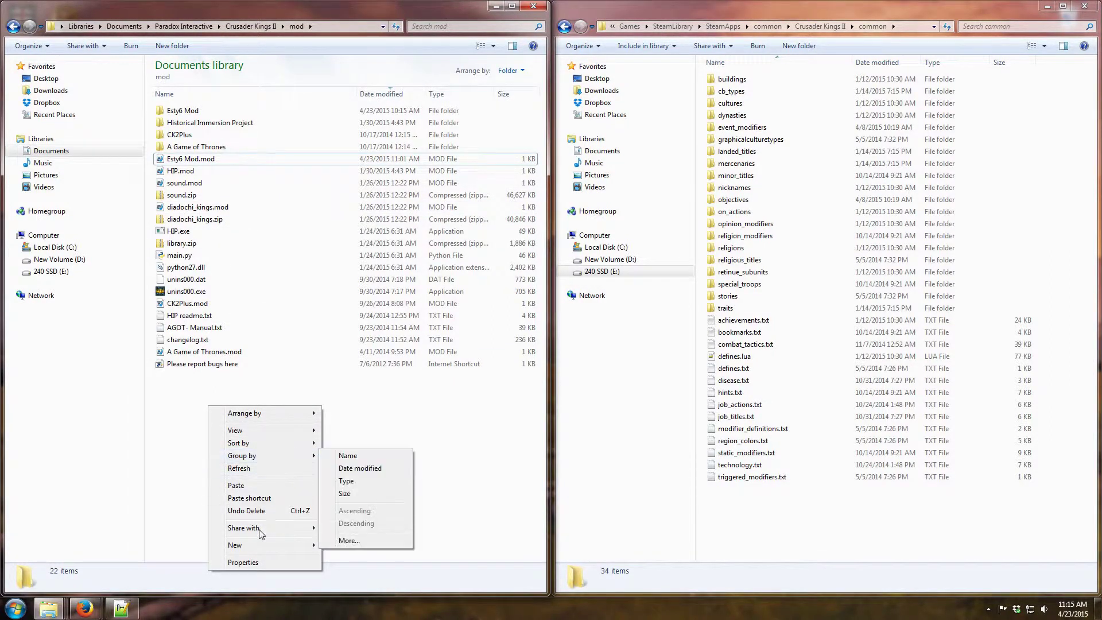
mouse_move(261, 546)
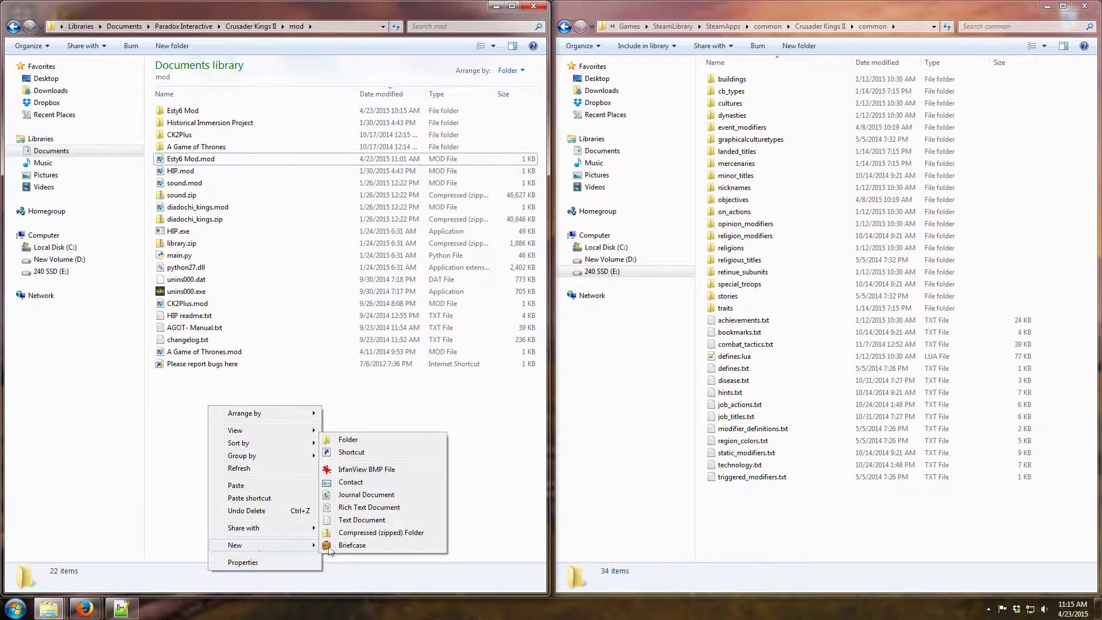
left_click(376, 522)
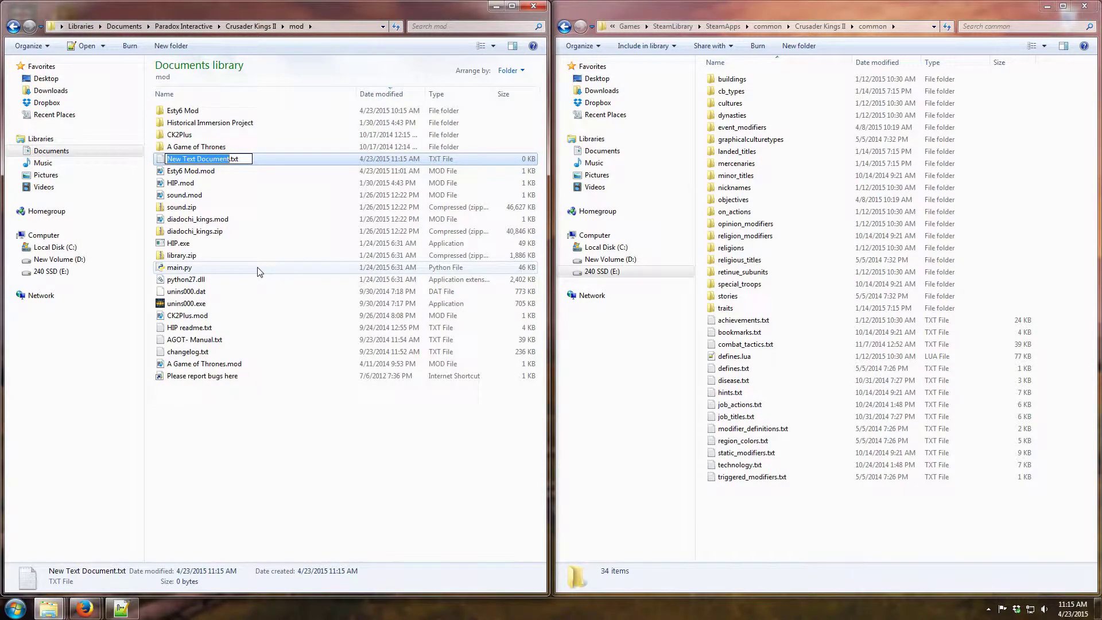
type("mi mod")
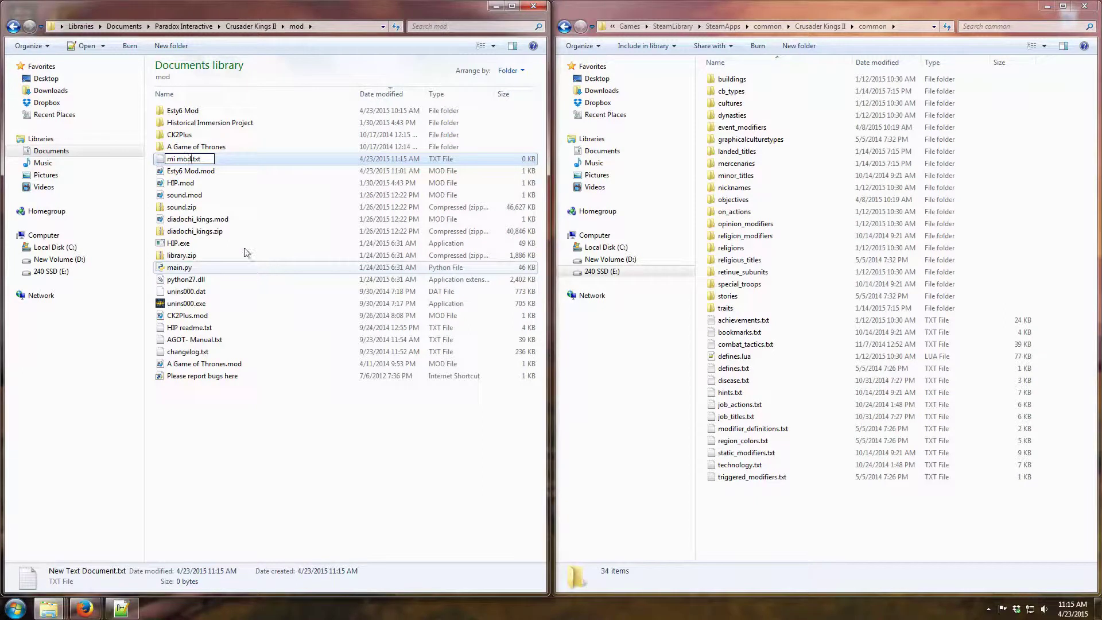
left_click_drag(193, 160, 202, 162)
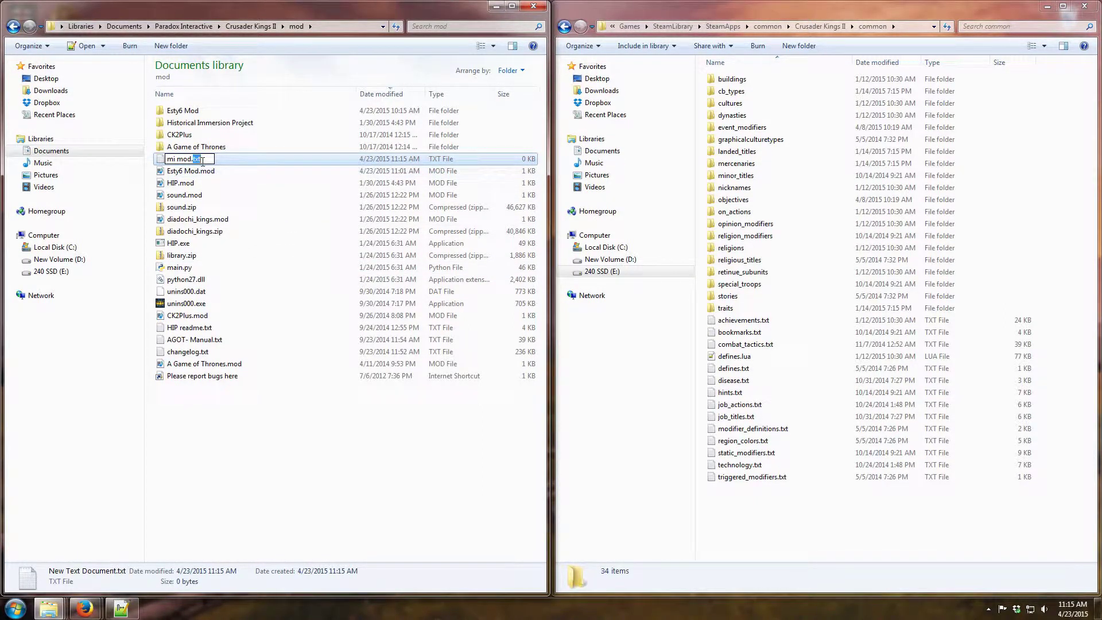
key("Escape")
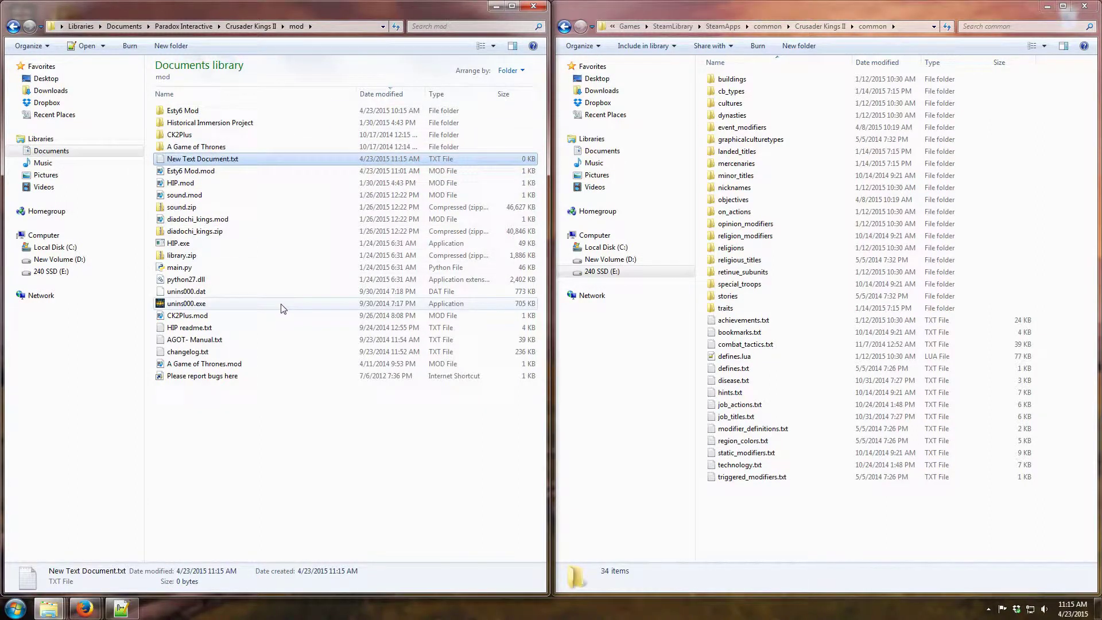
- Delete the newly created New Text Document.txt from the mod folder
left_click(209, 162)
left_click(207, 170)
left_click(209, 161)
key("Delete")
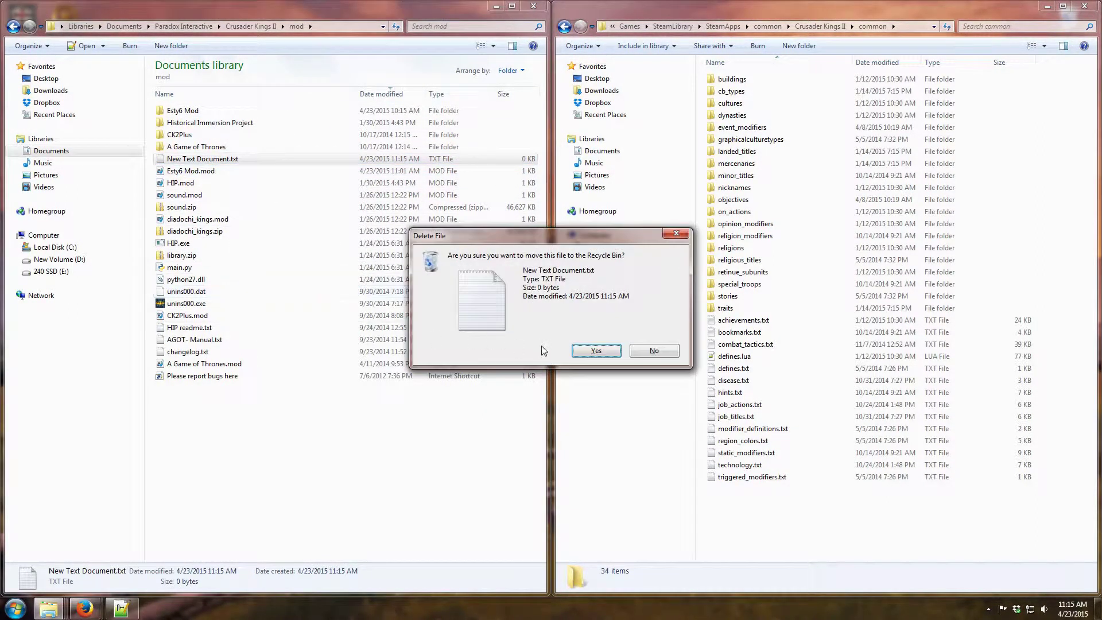
left_click(654, 350)
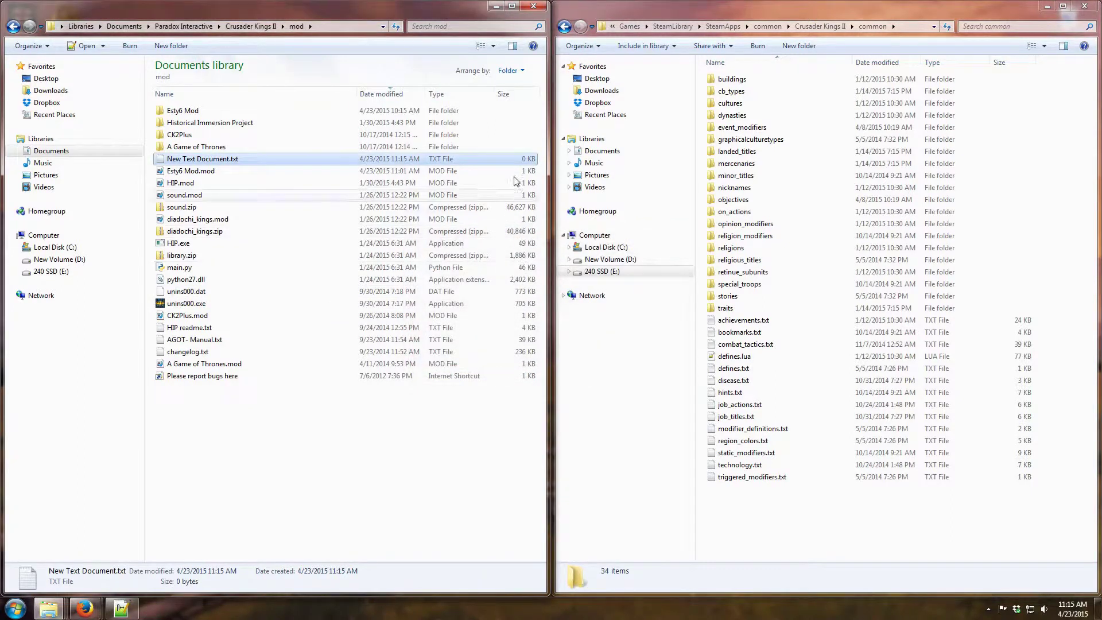
- Turn on Hide extensions for known file types in the folder options, keeping hidden files shown, and apply the change
left_click(493, 46)
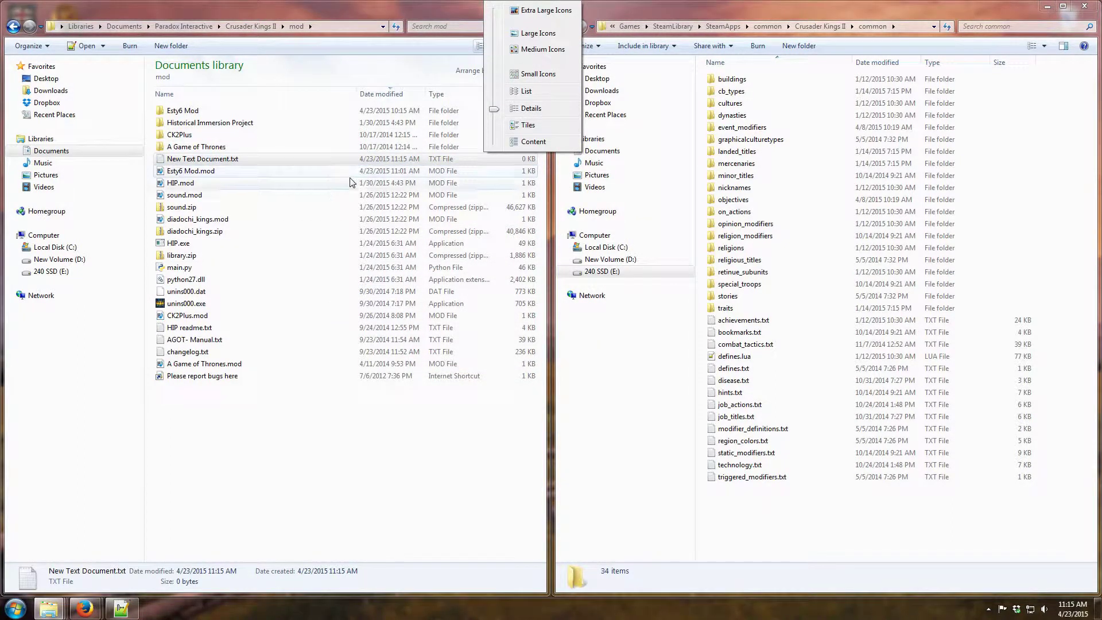
left_click(429, 5)
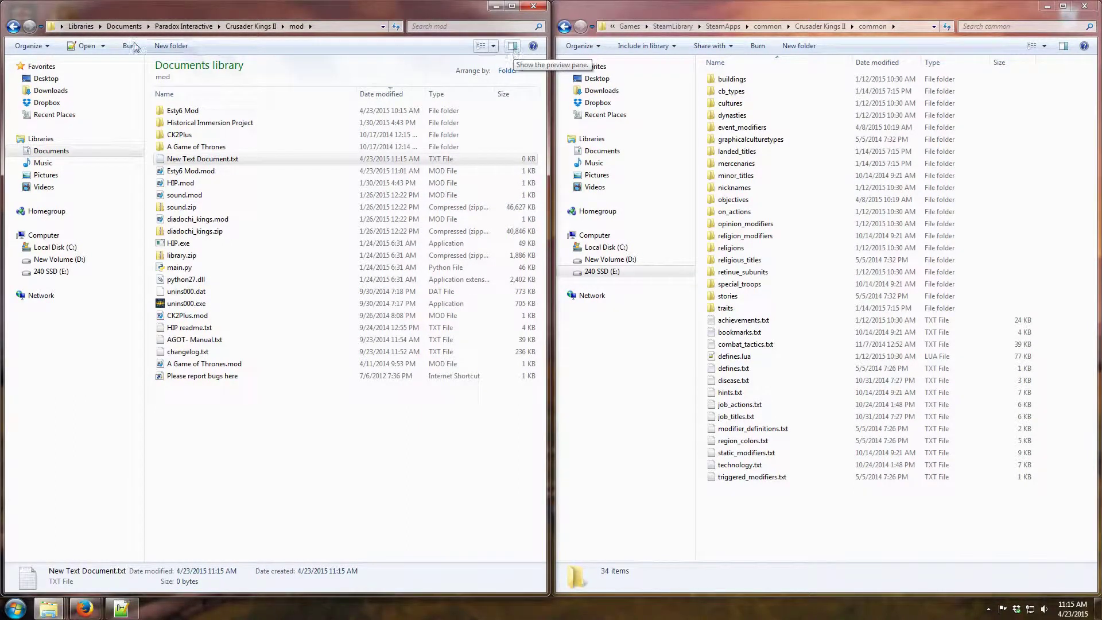
left_click(30, 46)
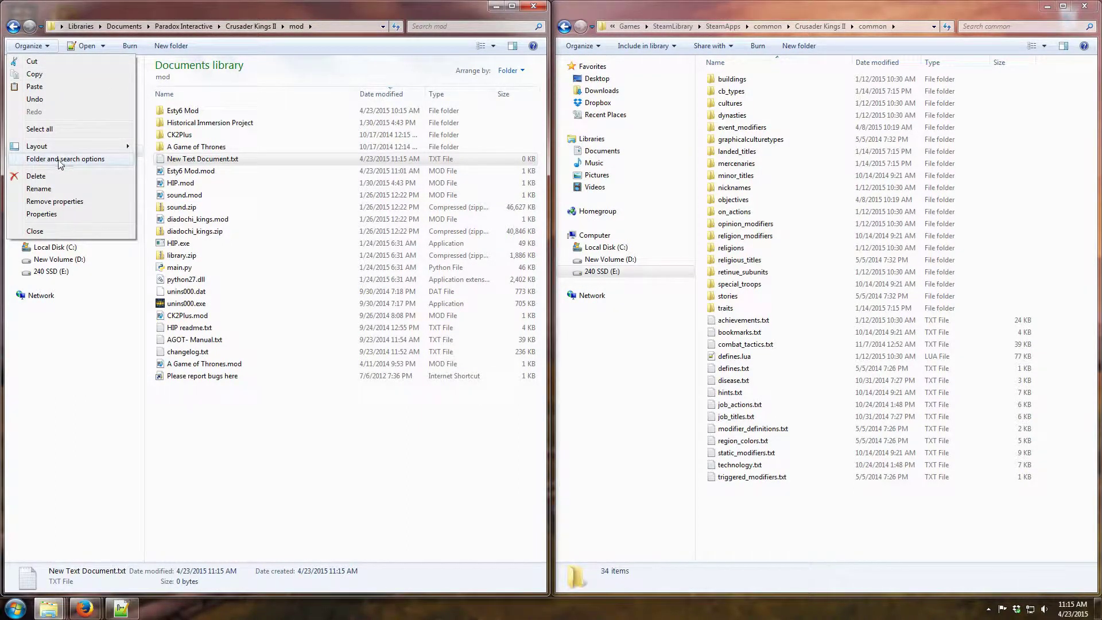
left_click(77, 160)
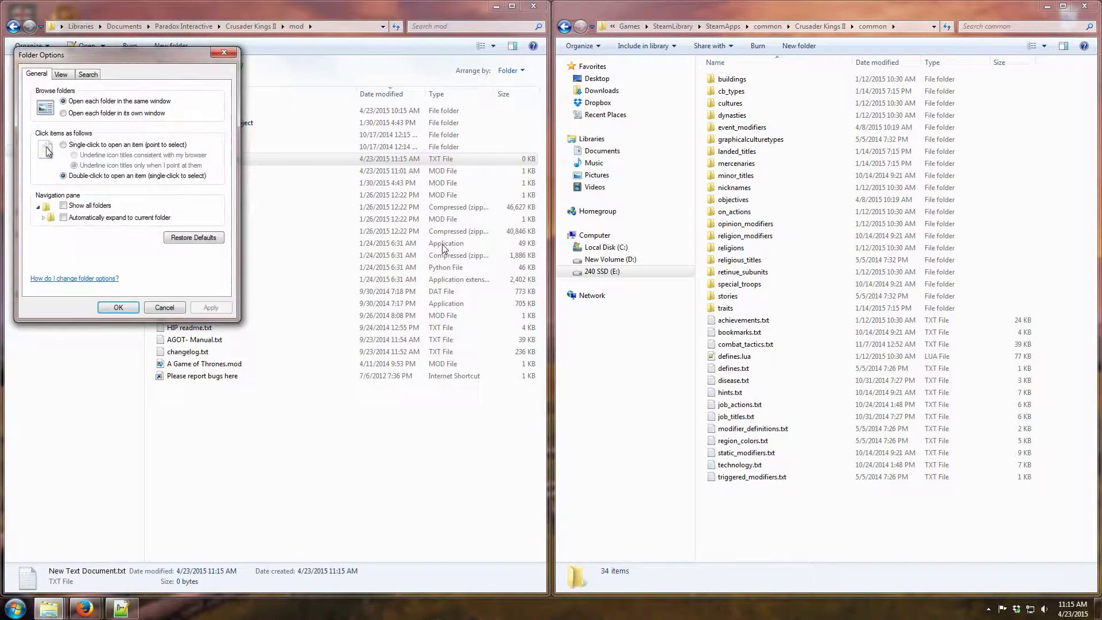
left_click(62, 76)
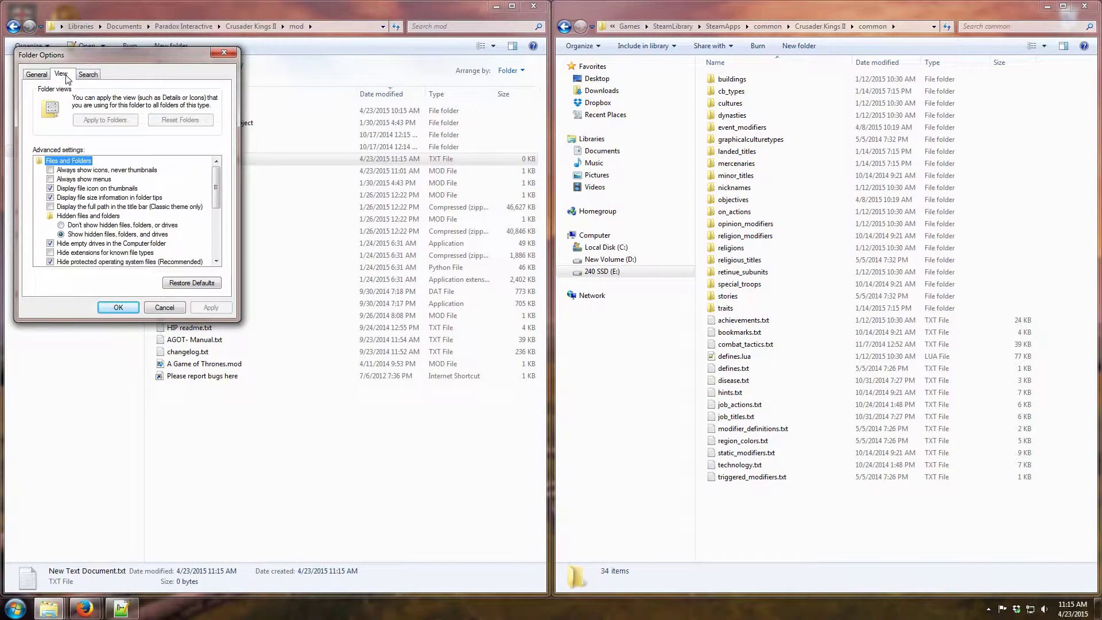
left_click(61, 225)
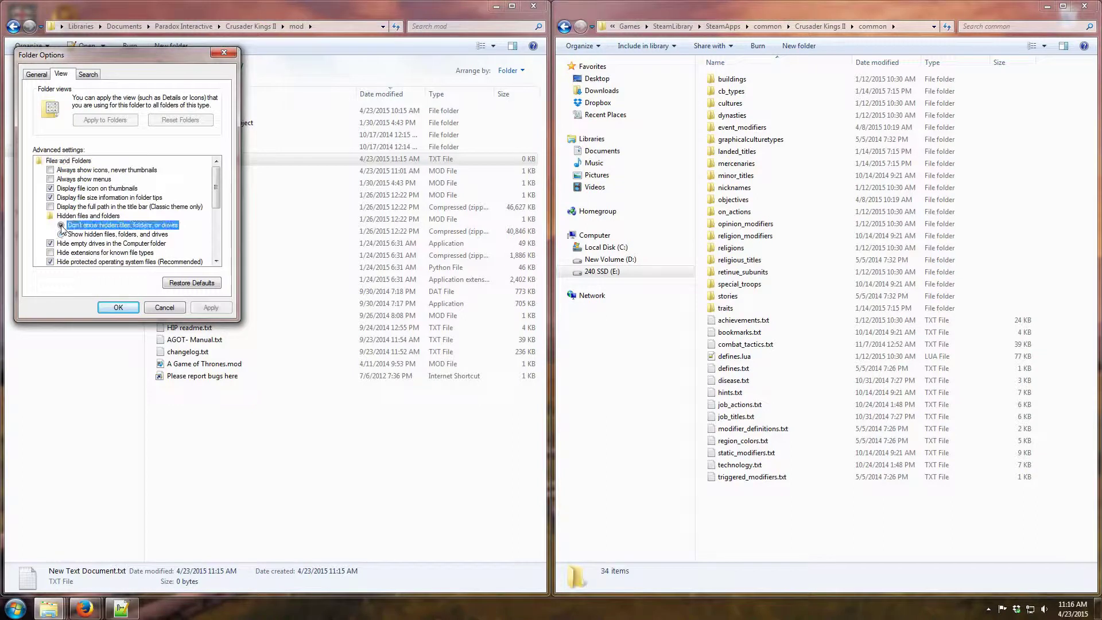
left_click(62, 234)
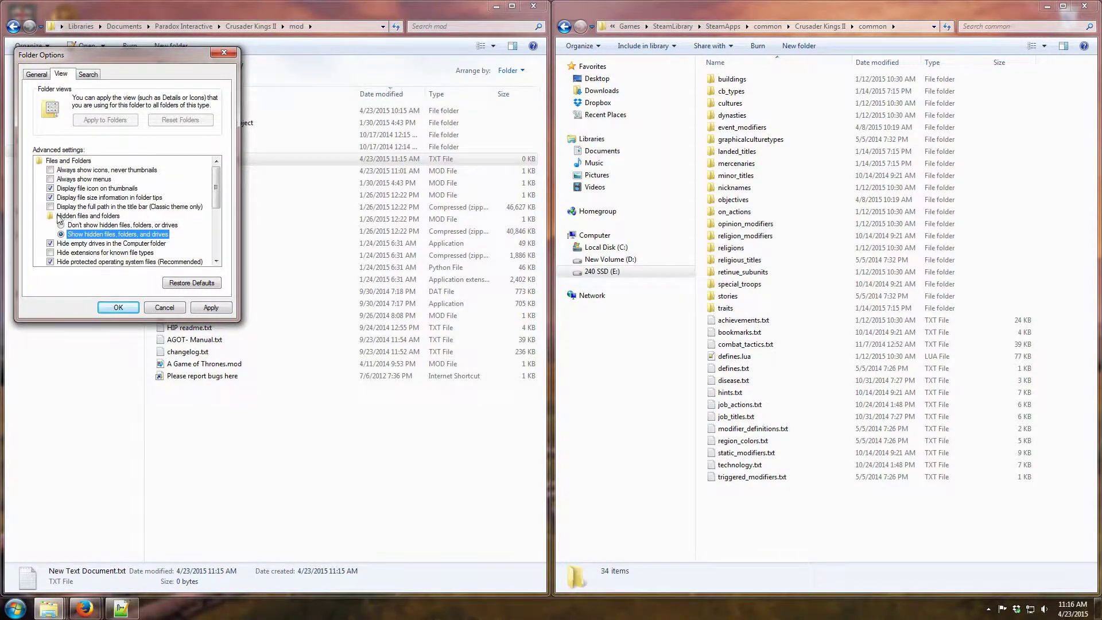
left_click(51, 253)
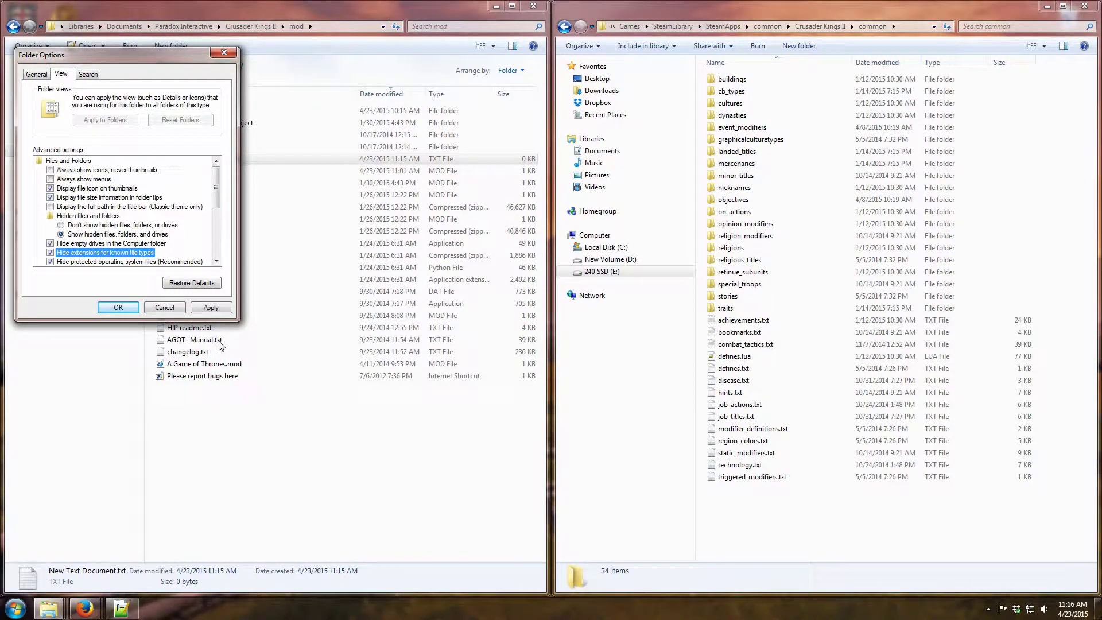
left_click(210, 307)
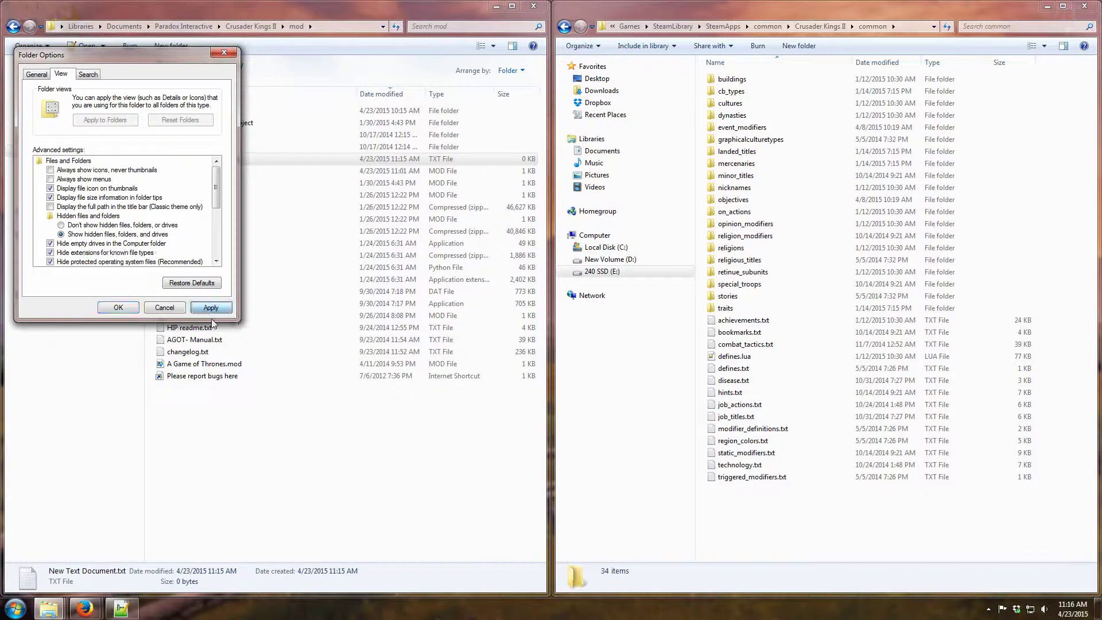
left_click(131, 312)
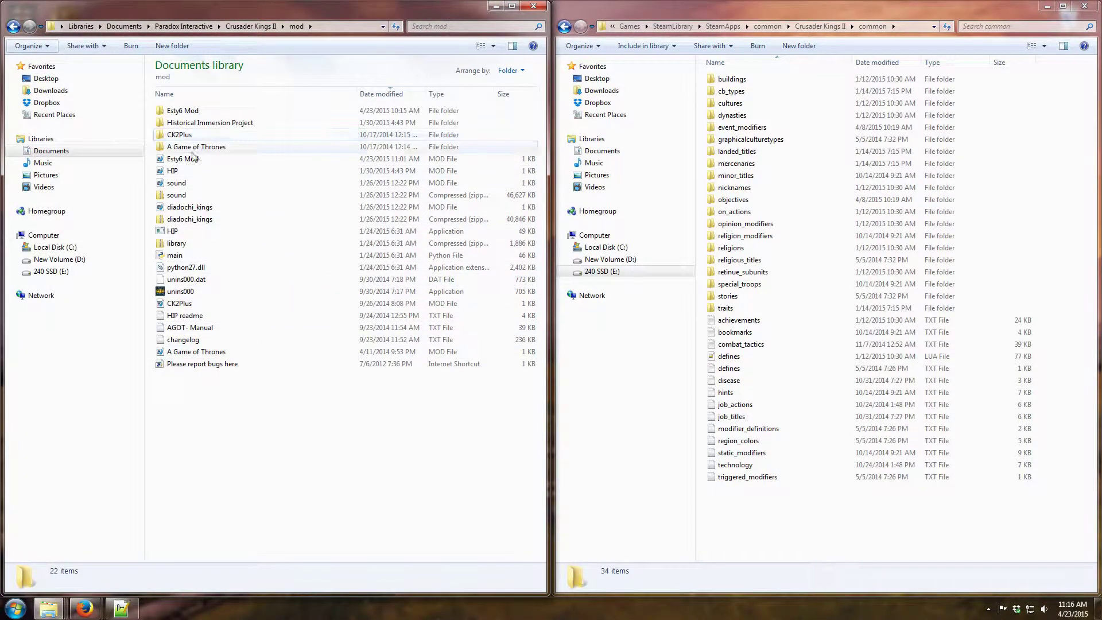
- Create a text document named "Mi mod" in the mod folder and open its name for editing to check for an extension
right_click(227, 425)
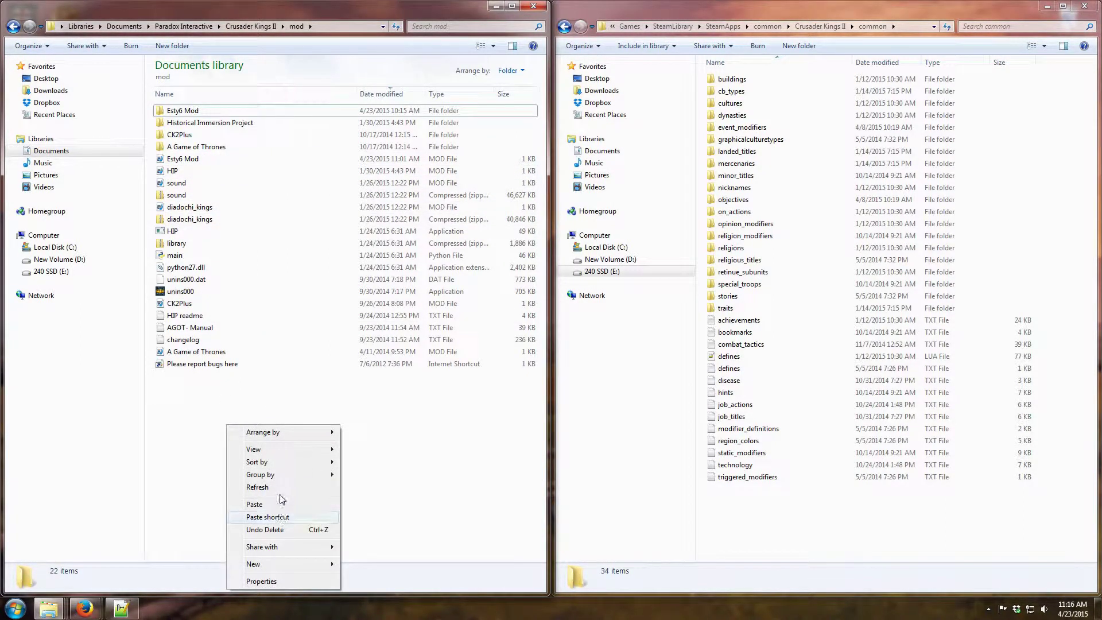
mouse_move(298, 567)
left_click(380, 538)
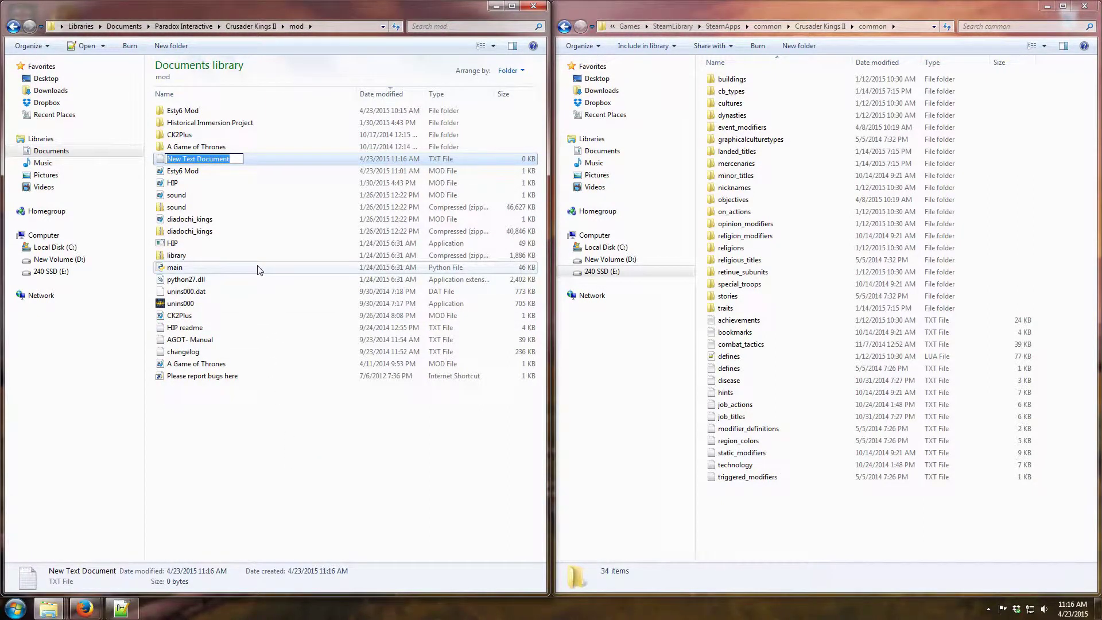
type("Mi mod")
key("Return")
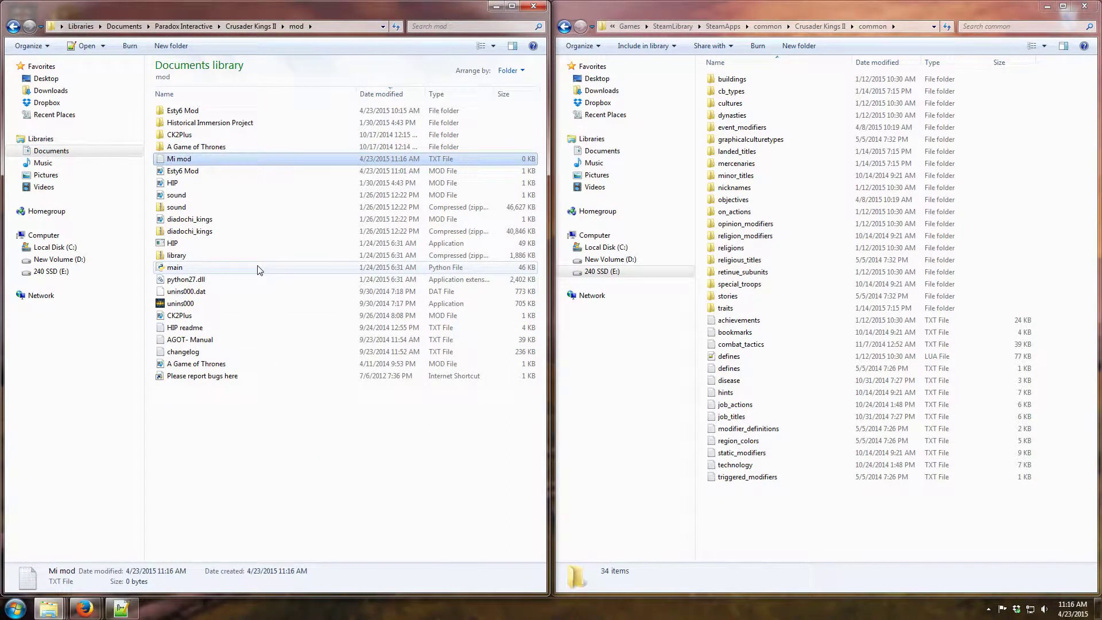
left_click(197, 160)
left_click(196, 160)
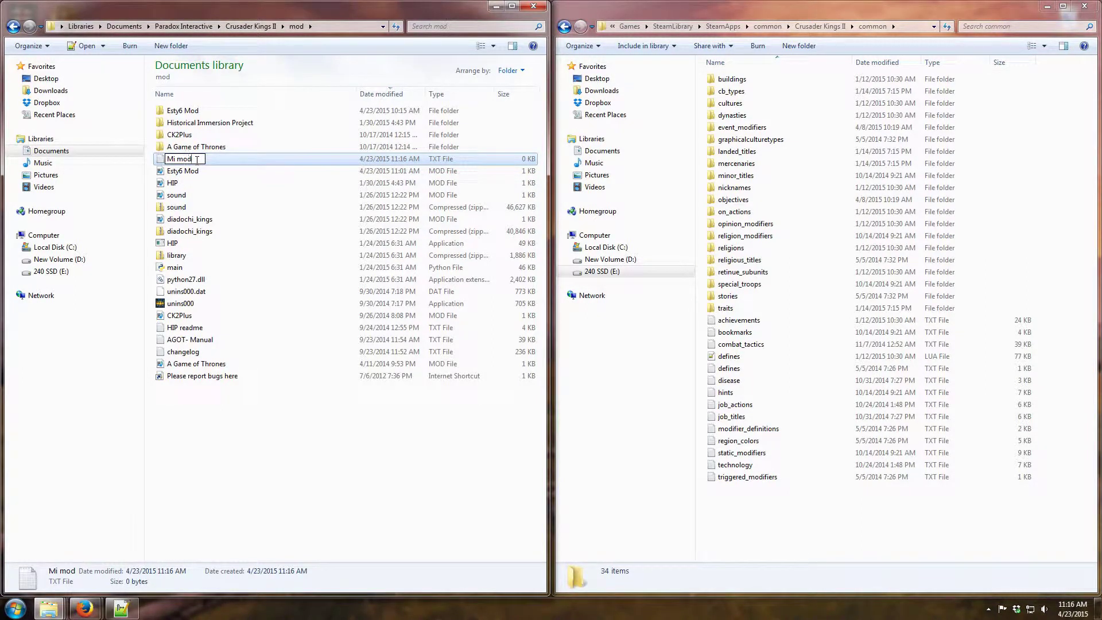
left_click(251, 442)
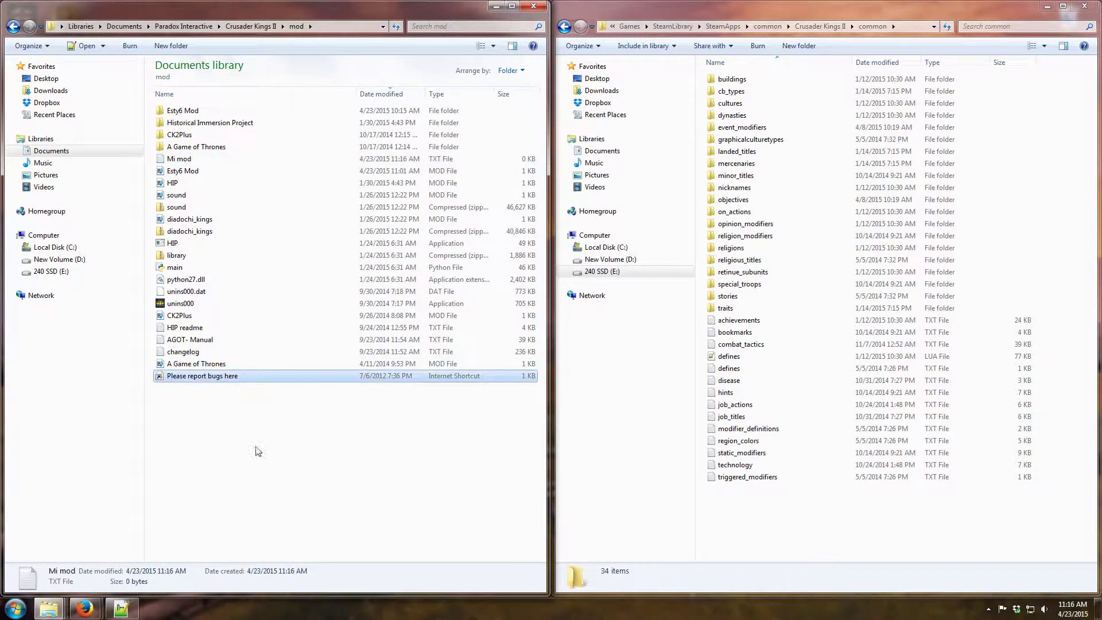
- Turn off Hide extensions for known file types in the folder options and apply the change
left_click(31, 46)
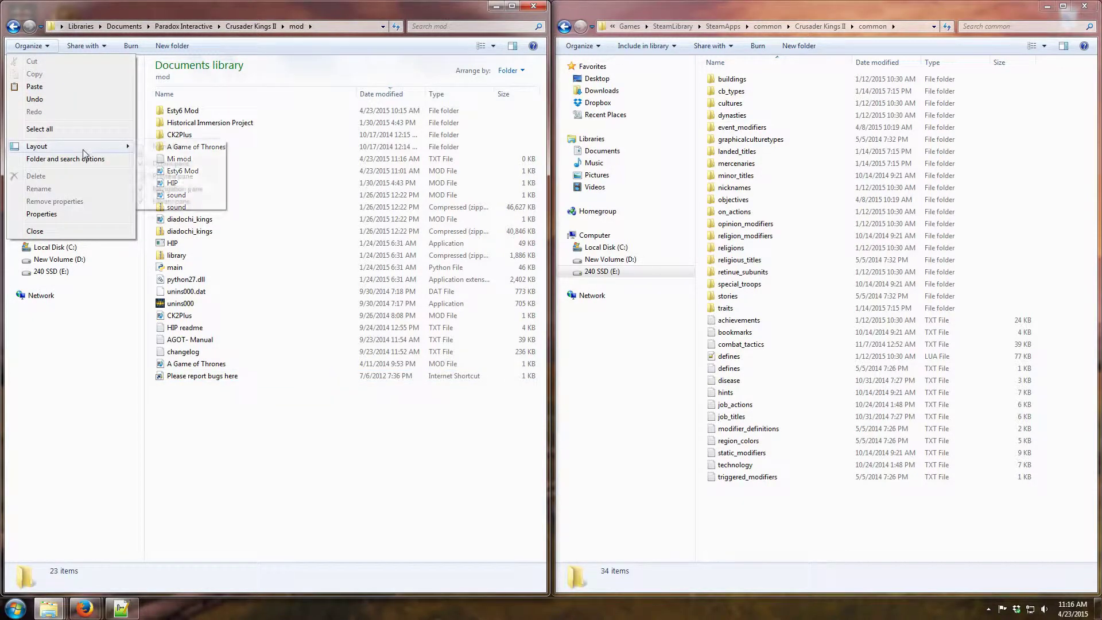
left_click(74, 159)
left_click(70, 75)
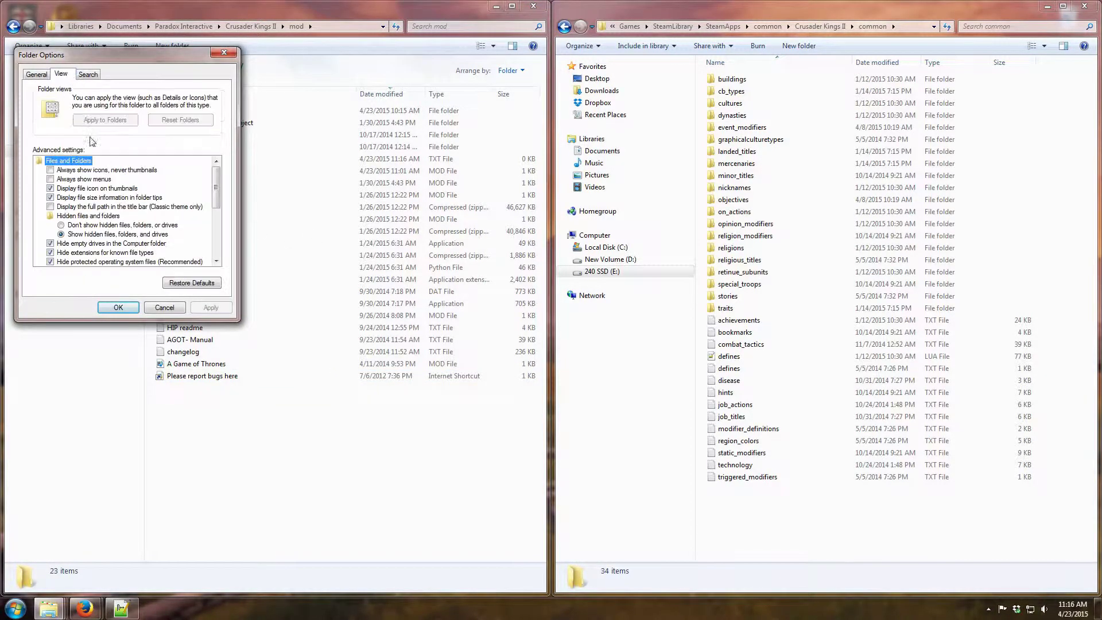
scroll(81, 247, "down", 1)
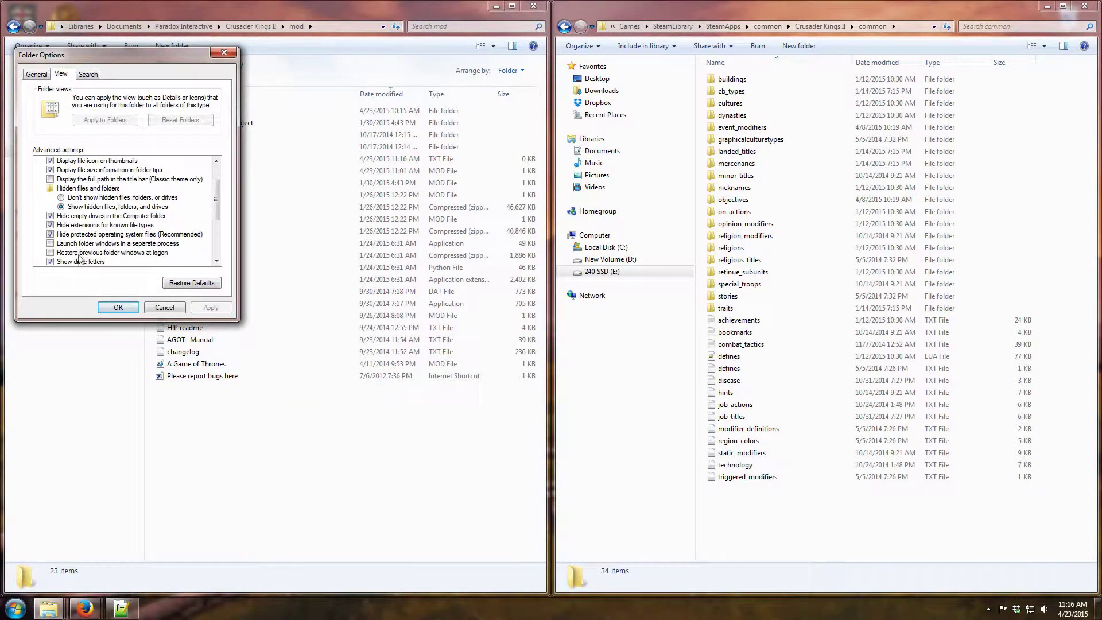
left_click(51, 225)
left_click(119, 308)
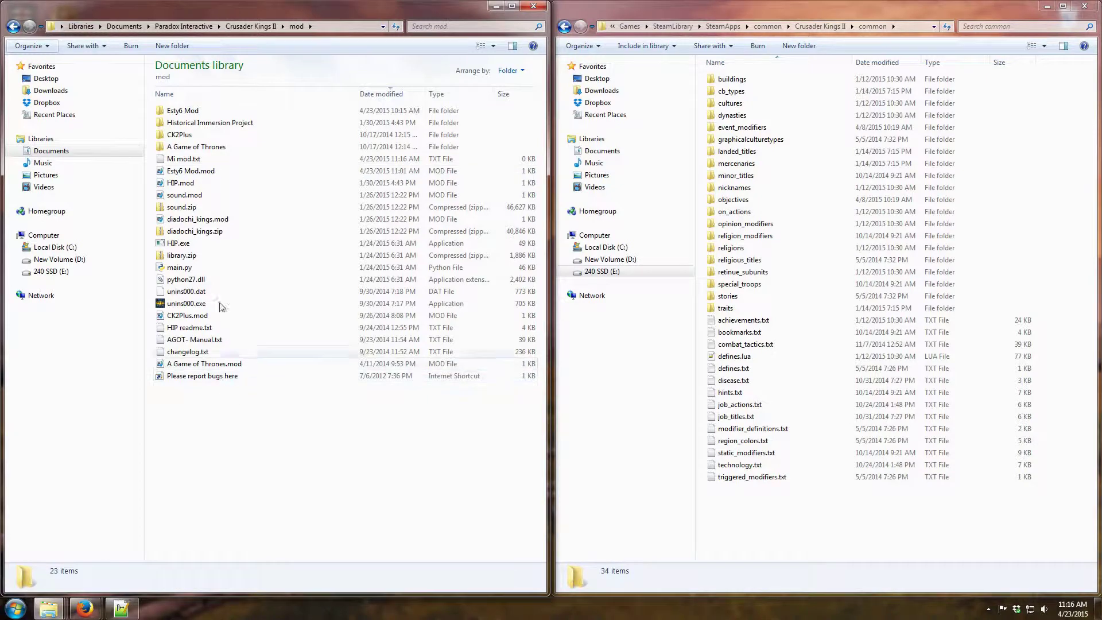
- Delete Mi mod.txt from the mod folder and refresh the file list
left_click(184, 159)
key("Delete")
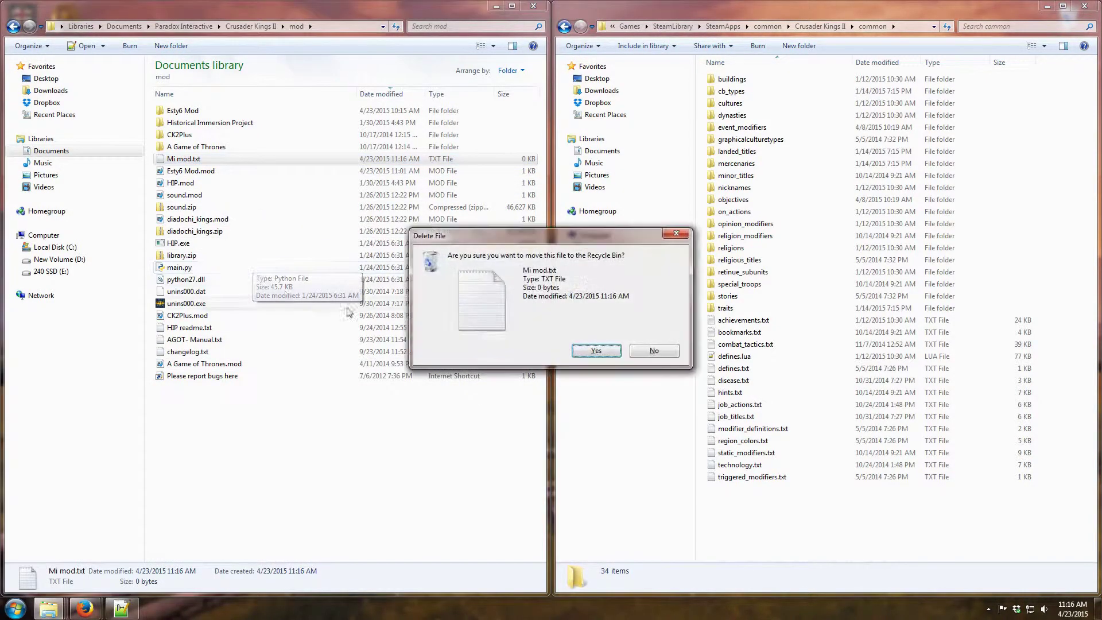
left_click(586, 352)
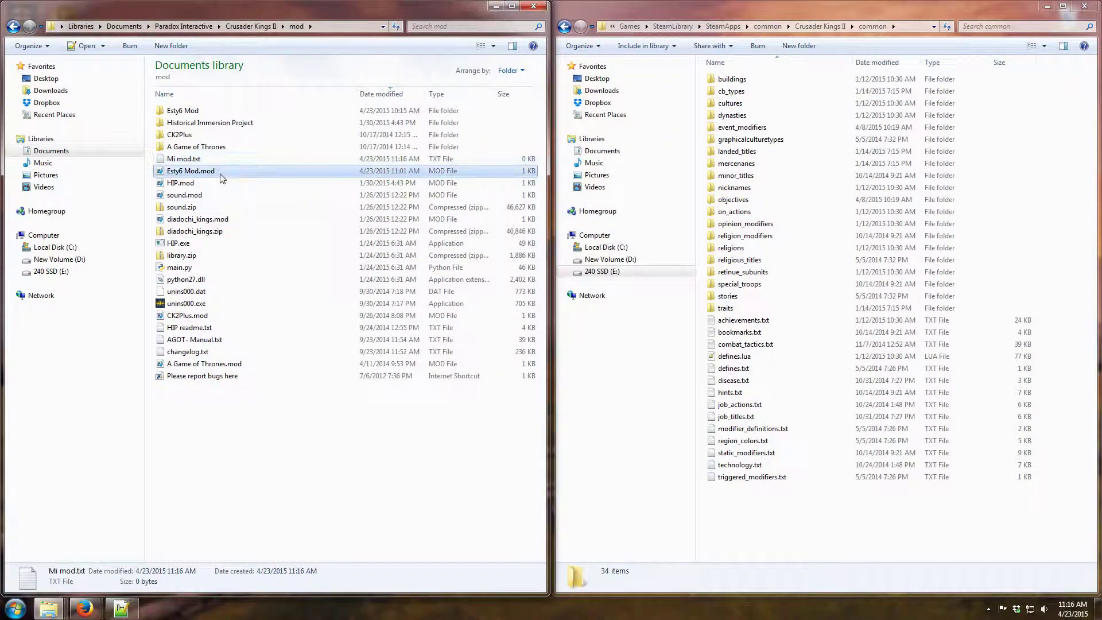
left_click(396, 26)
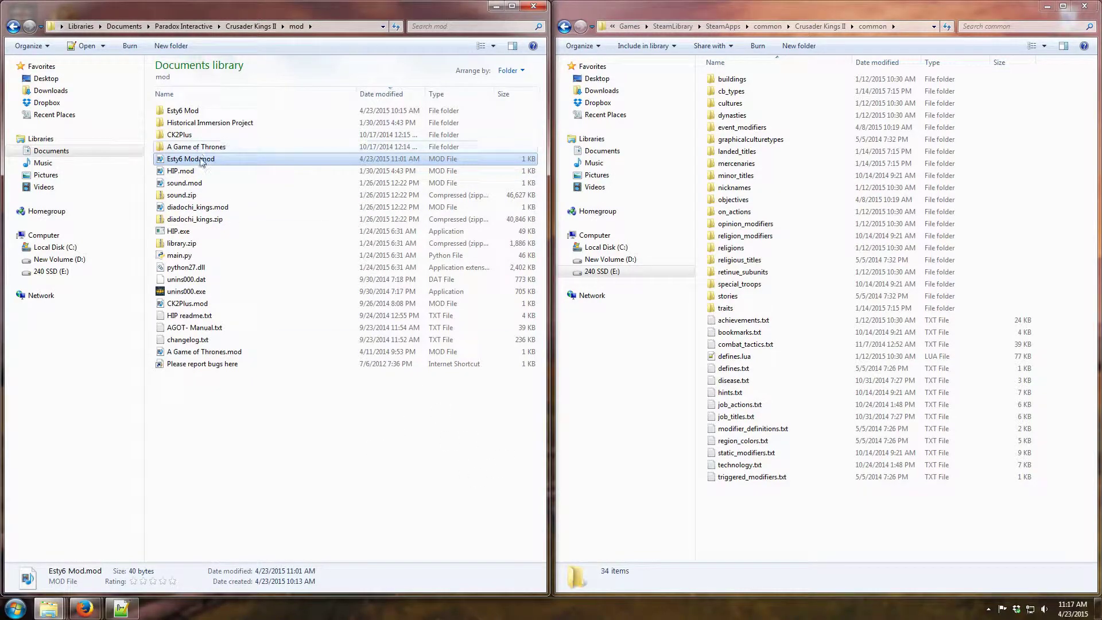
- Open Esty6 Mod.mod in Notepad++, examine its name and path lines, then close the file and minimize the editor
double_click(202, 164)
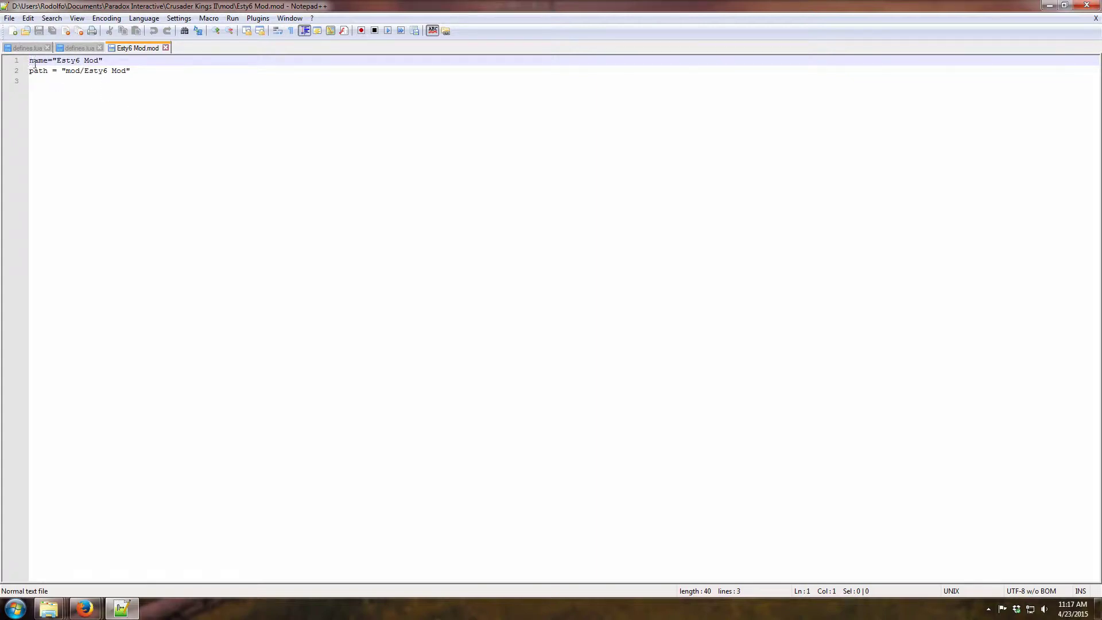
left_click_drag(30, 60, 107, 60)
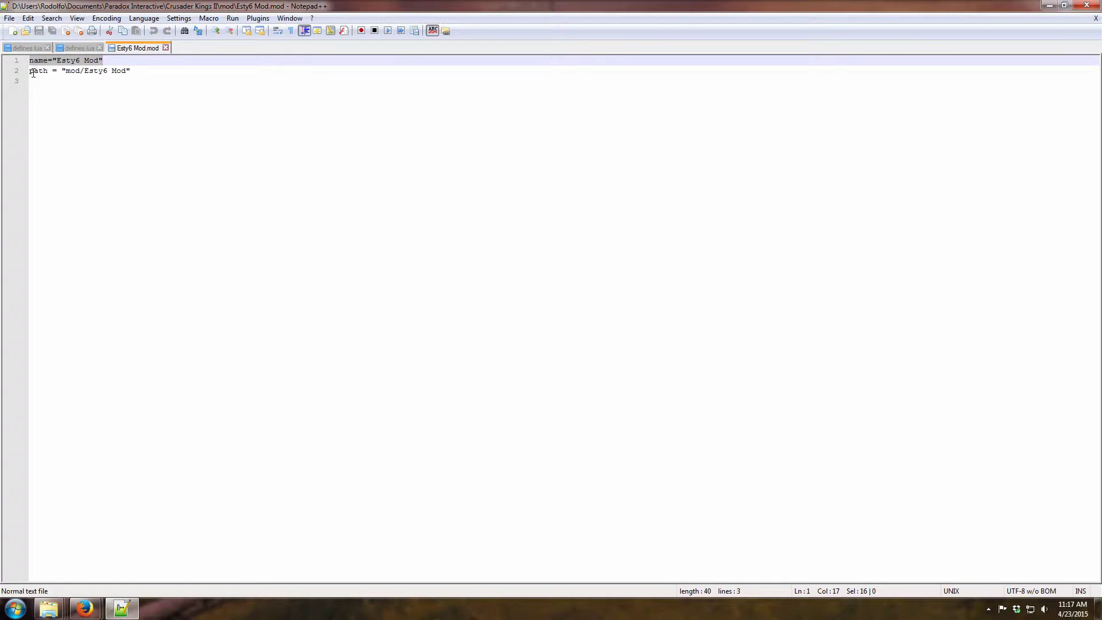
left_click_drag(65, 71, 126, 70)
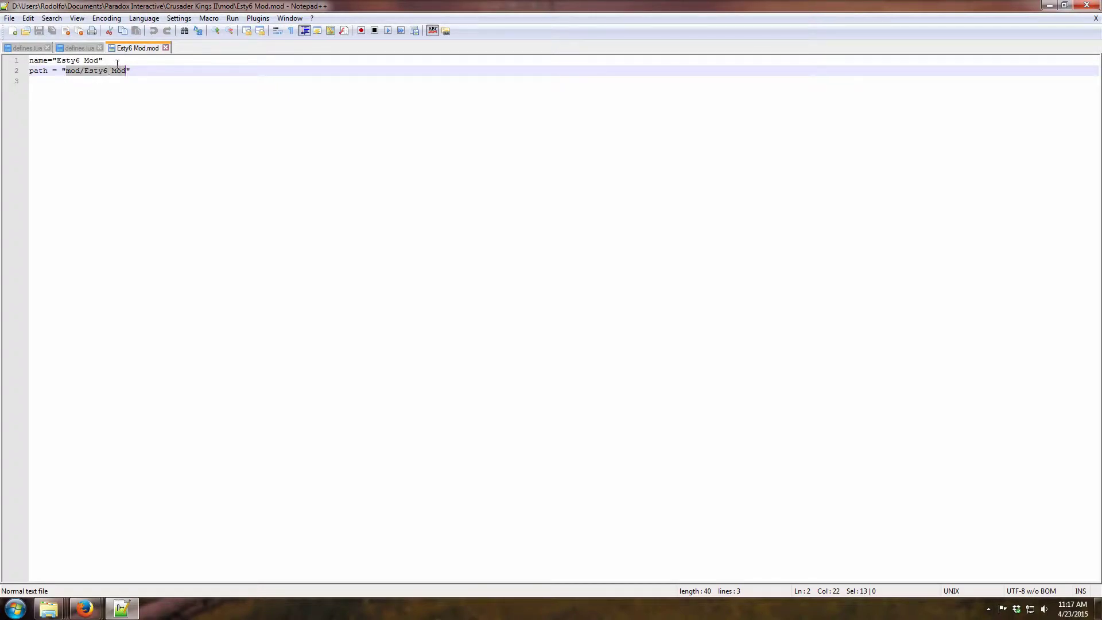
left_click(167, 118)
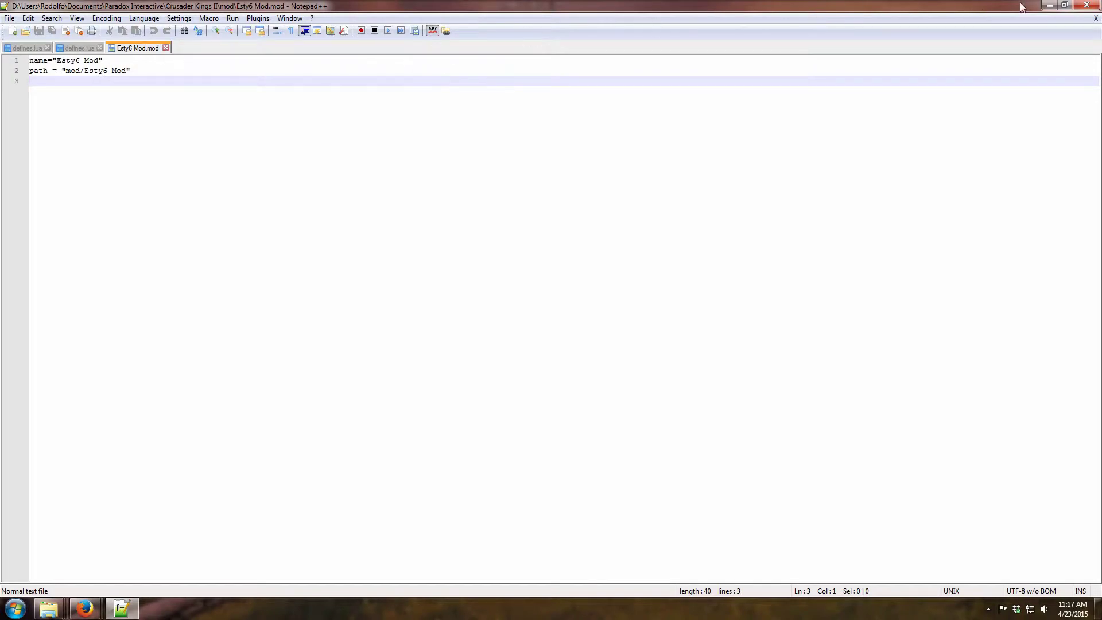
left_click(166, 48)
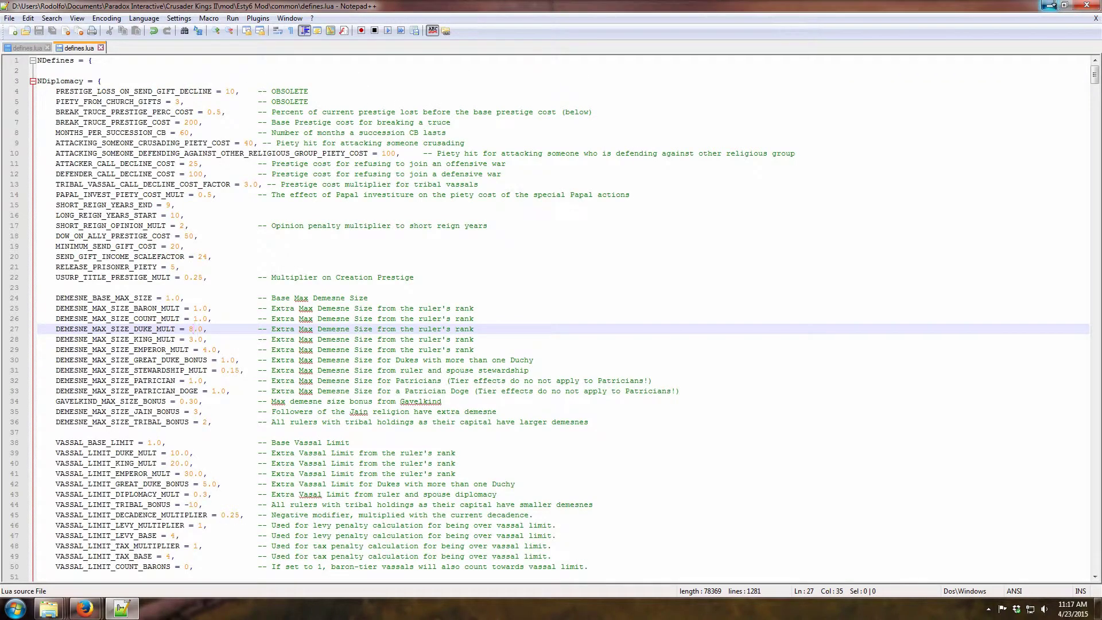
left_click(1048, 5)
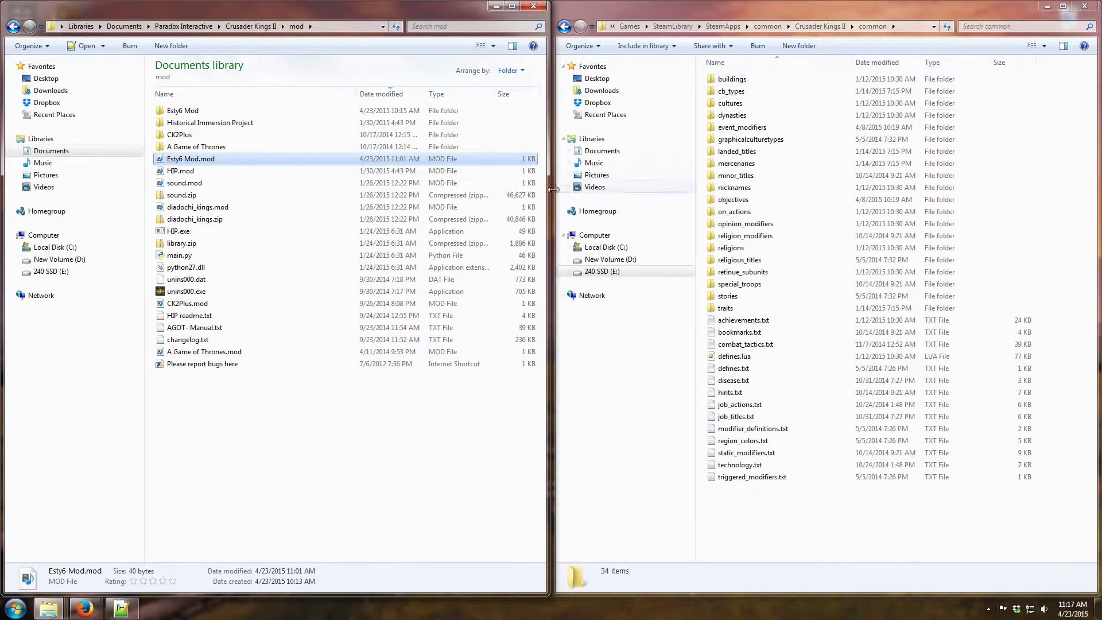
- Go to the desktop, launch Crusader Kings II, and show the list of available mods in its launcher
left_click(1097, 614)
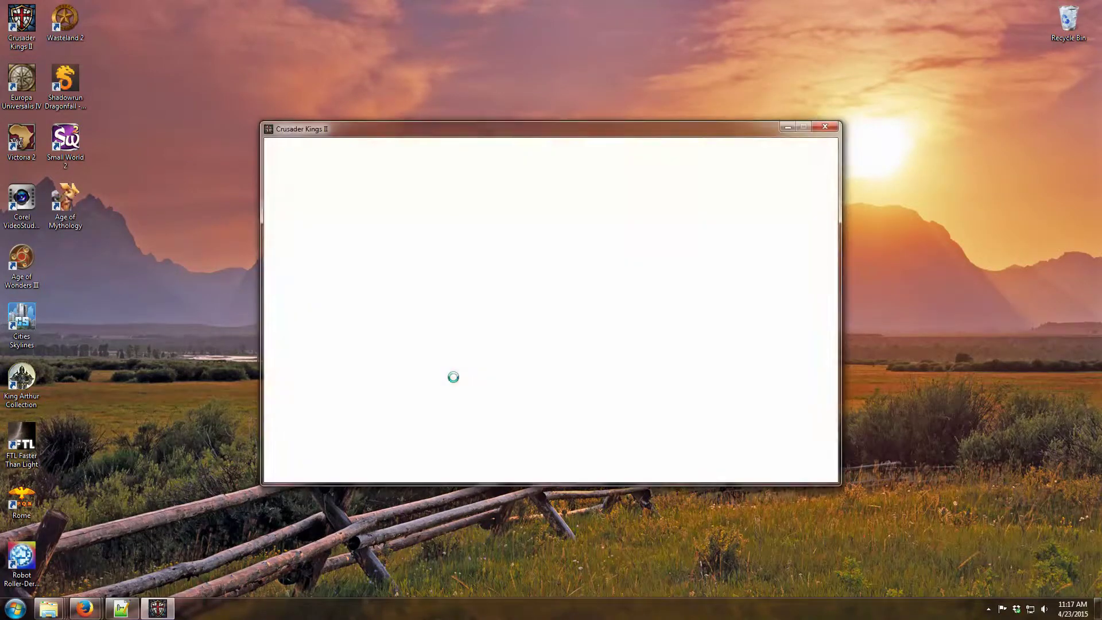
left_click(763, 201)
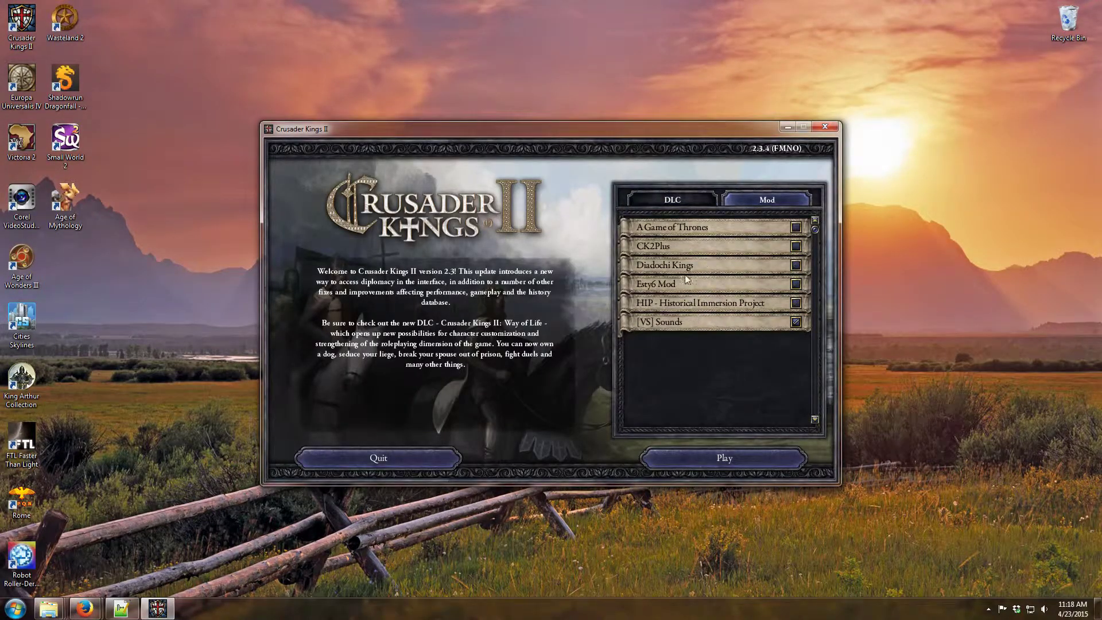